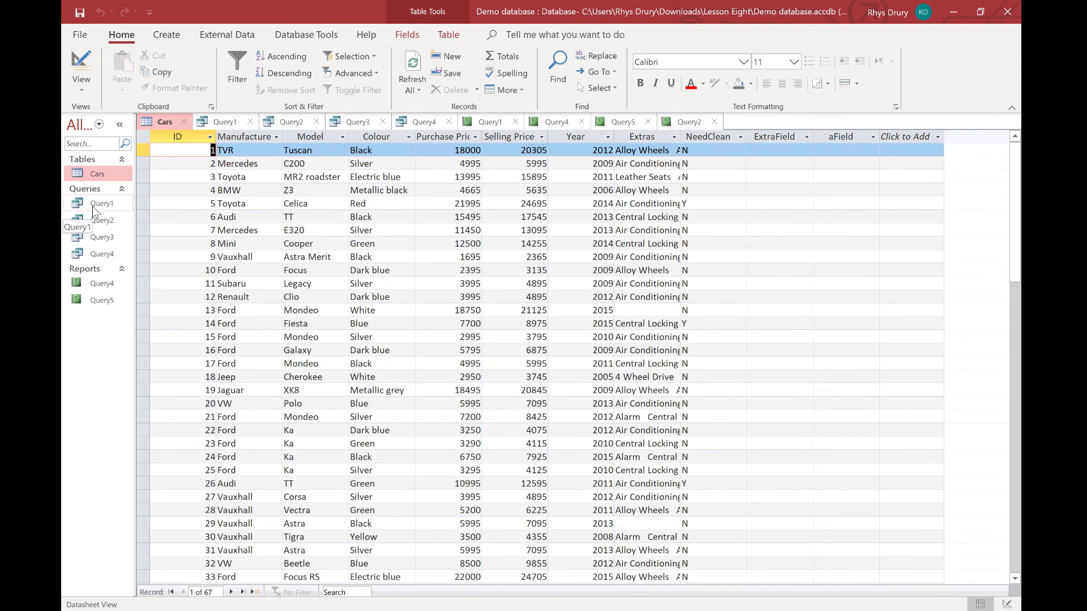
- Decline read-only opening and close the Query1 through Query4 query tabs
click(90, 66)
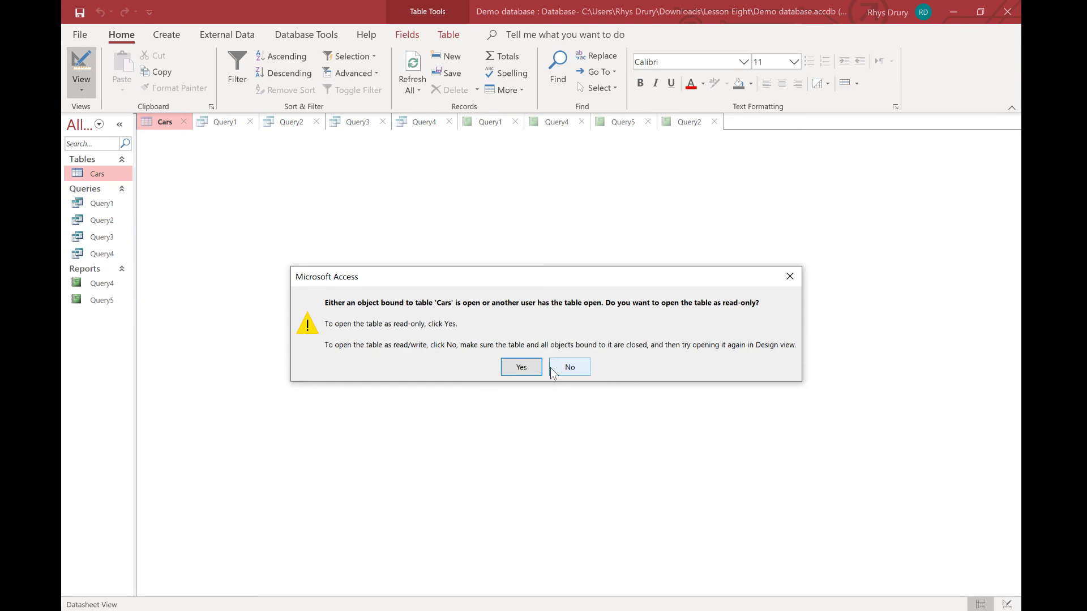
click(570, 371)
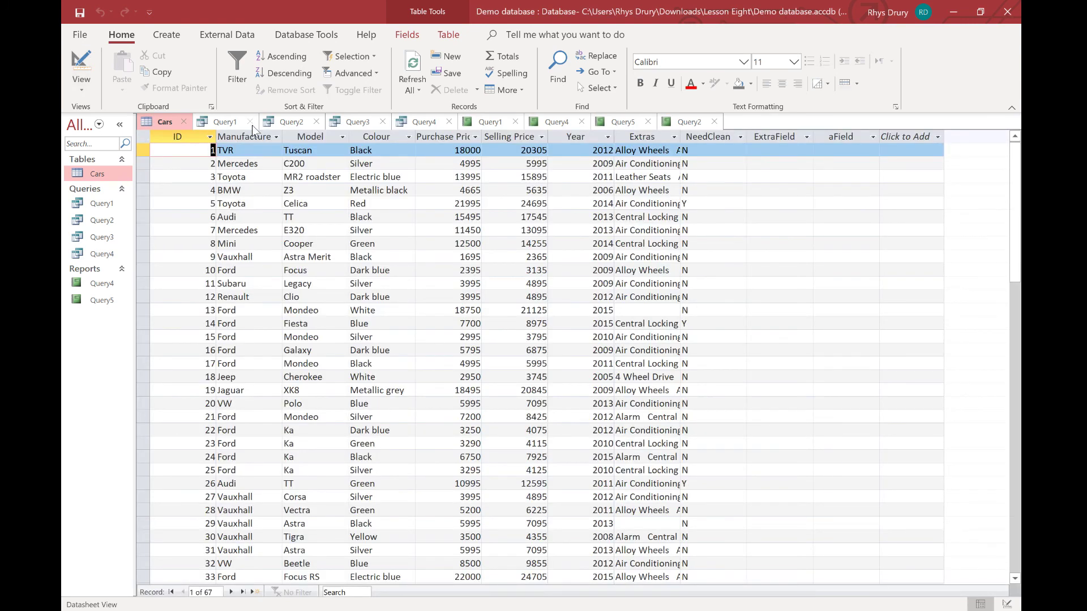
click(250, 122)
click(250, 122)
click(250, 121)
click(250, 121)
- Close the Query1, Query4, Query5 and Query2 reports without saving, then reopen the Cars table alone
click(250, 122)
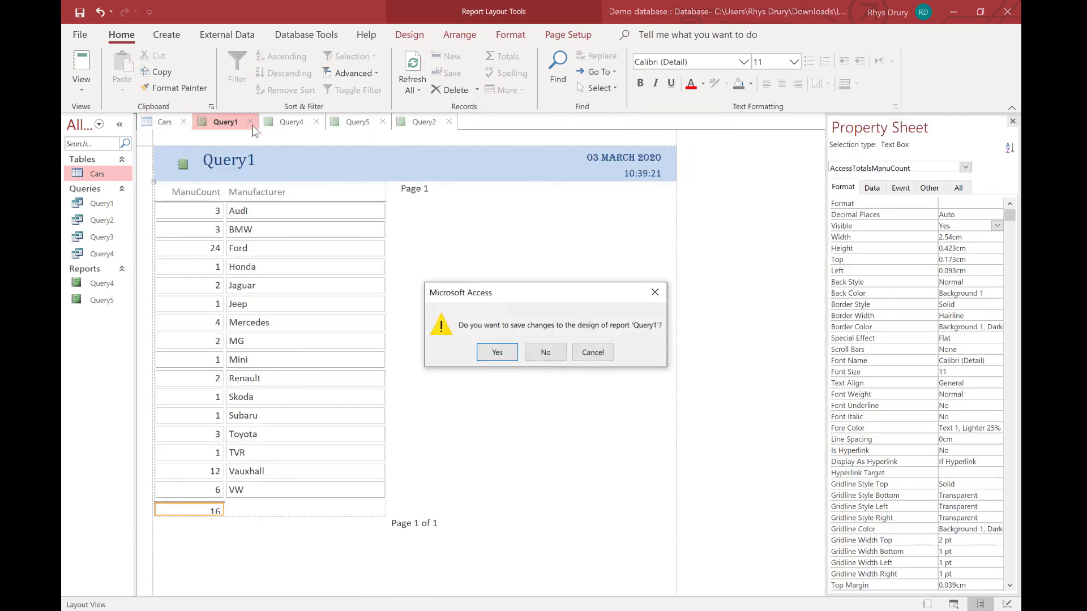
click(546, 353)
click(249, 122)
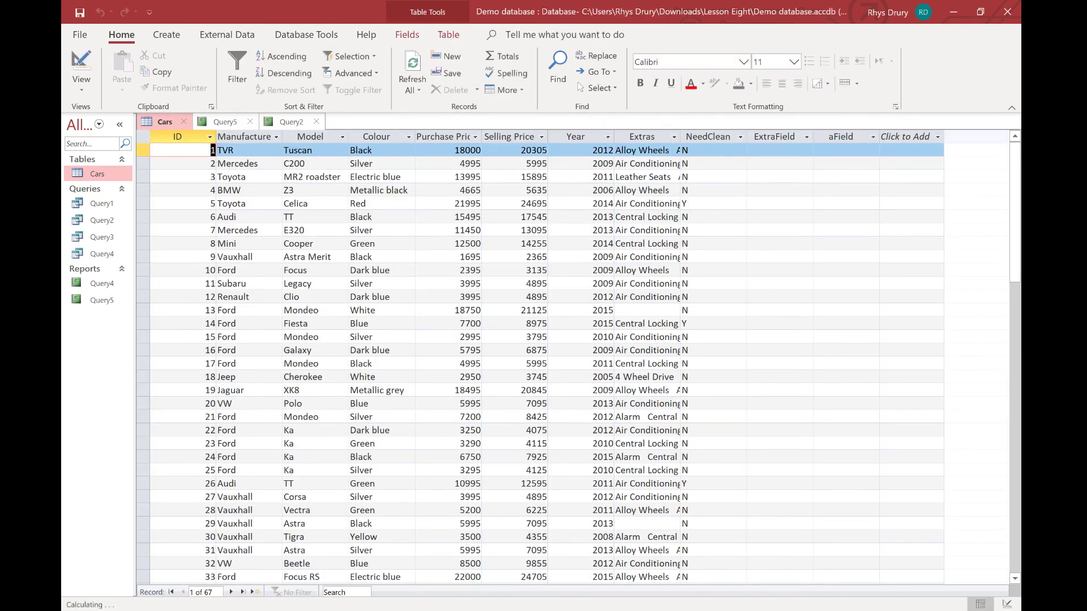
click(249, 121)
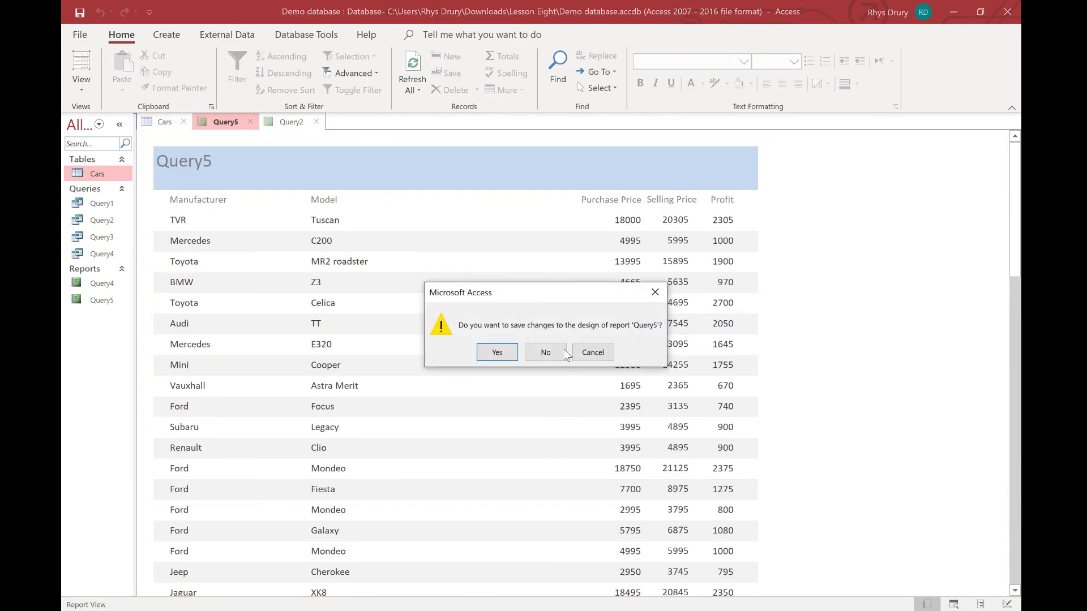
click(535, 352)
click(250, 122)
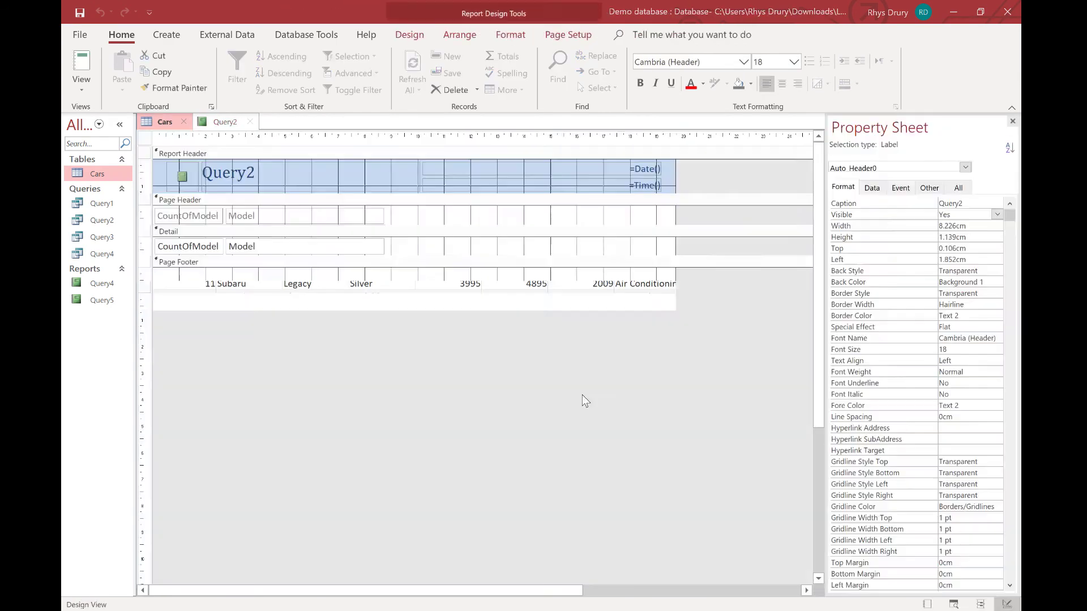
click(491, 349)
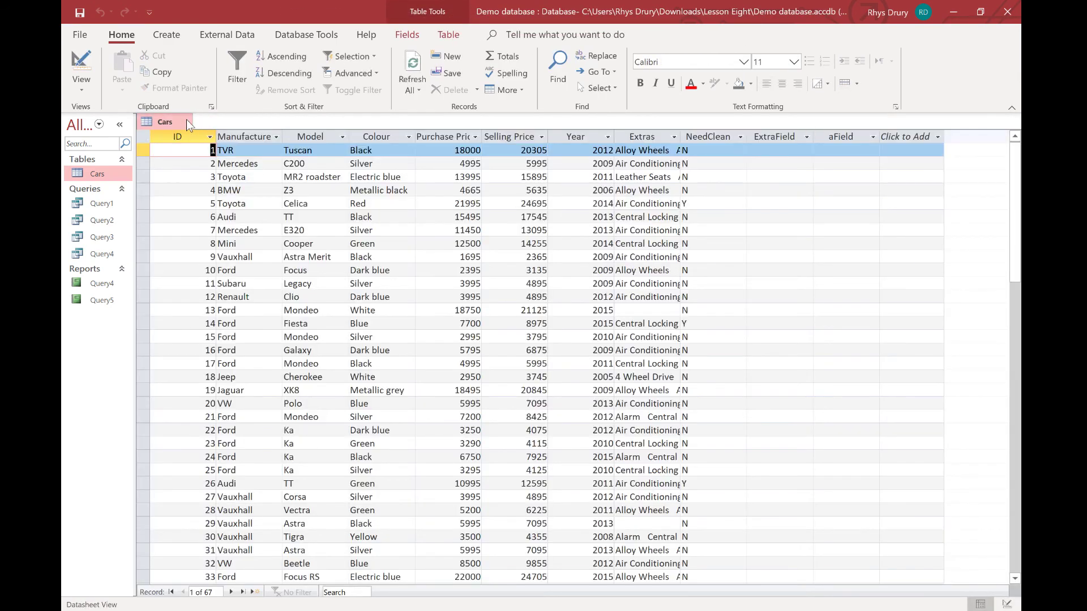
click(187, 123)
double_click(103, 174)
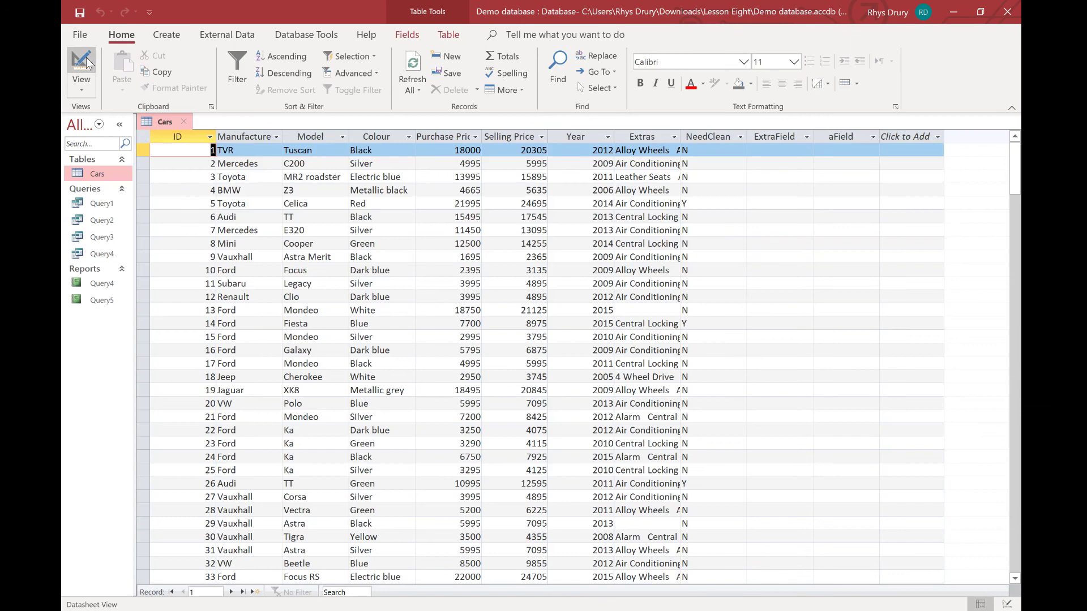
- In Cars design view, enter <2021 as the Year field's validation rule
click(84, 63)
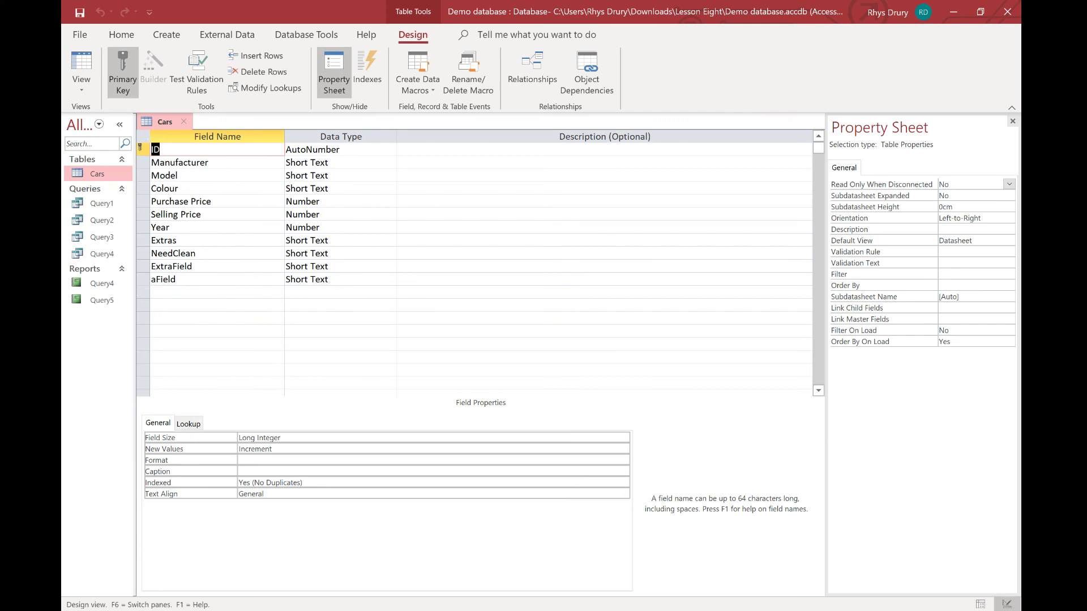
click(339, 304)
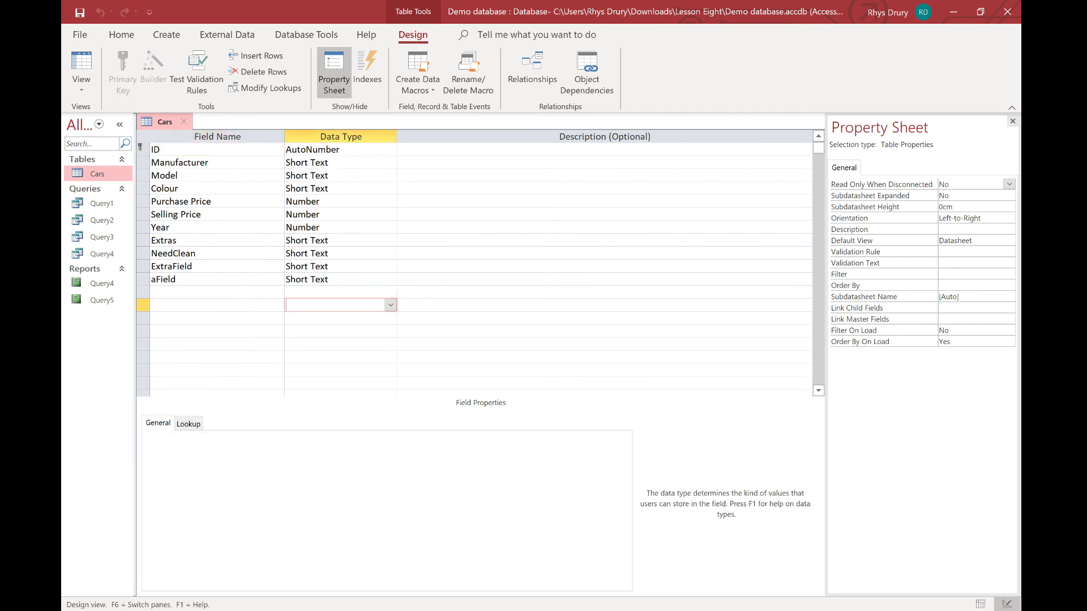
click(340, 188)
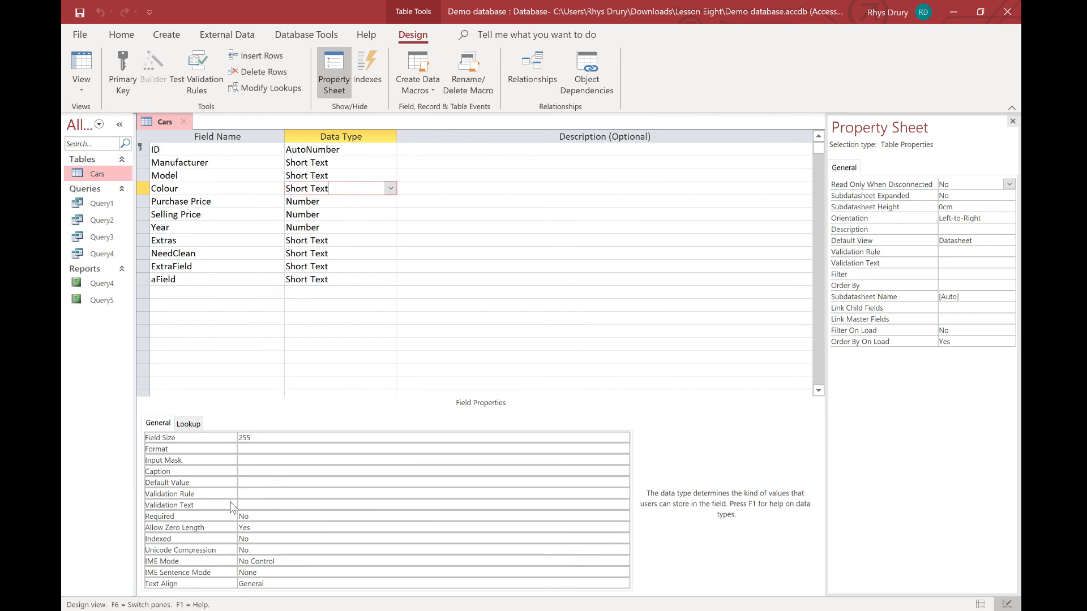
key(Down)
key(Down)
key(Down)
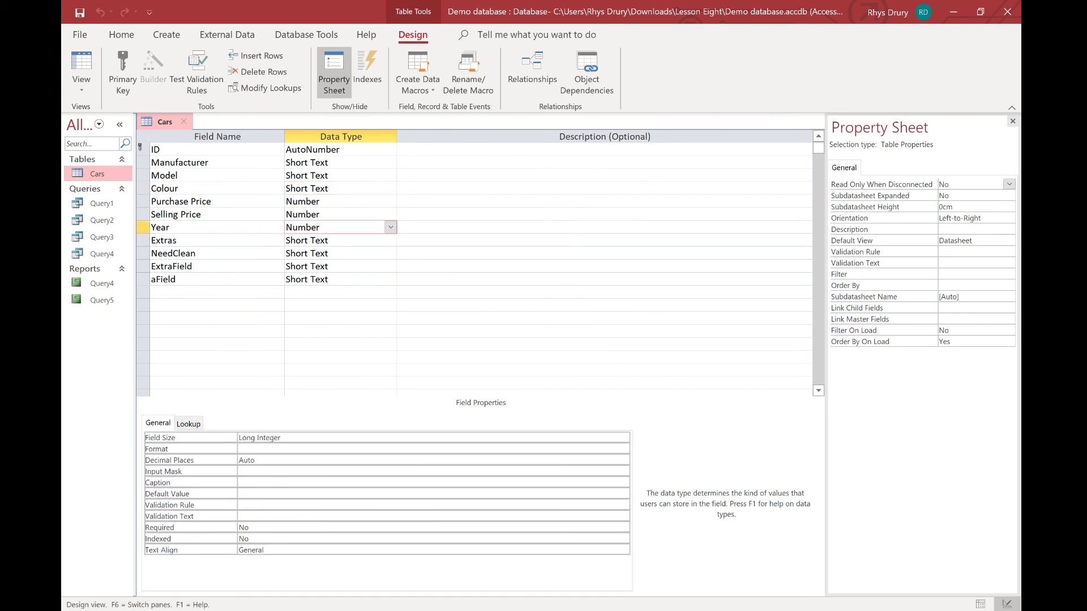
click(261, 505)
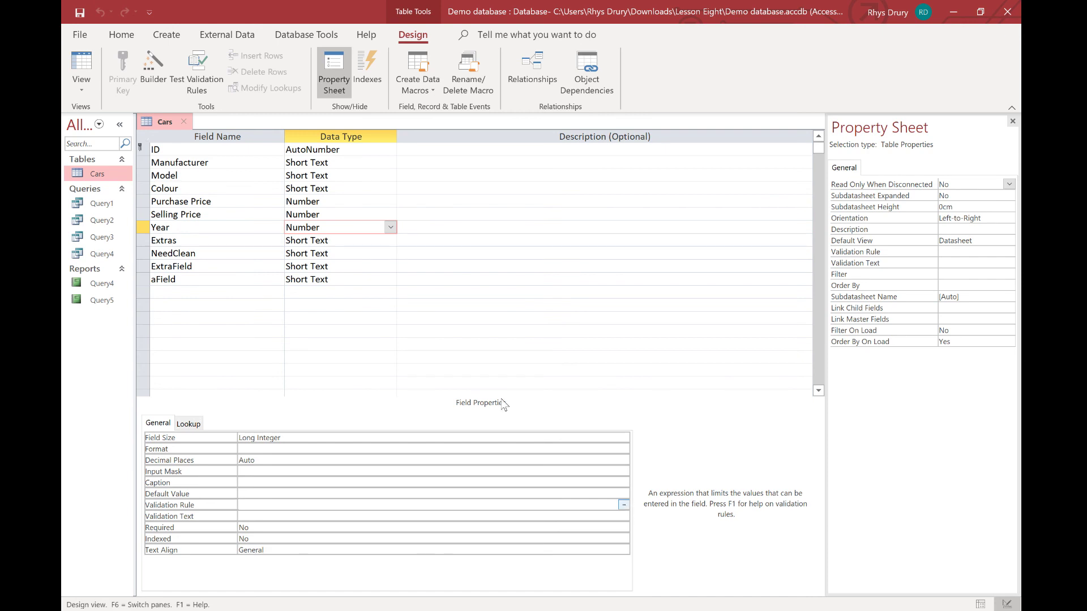
text(<2021)
click(501, 369)
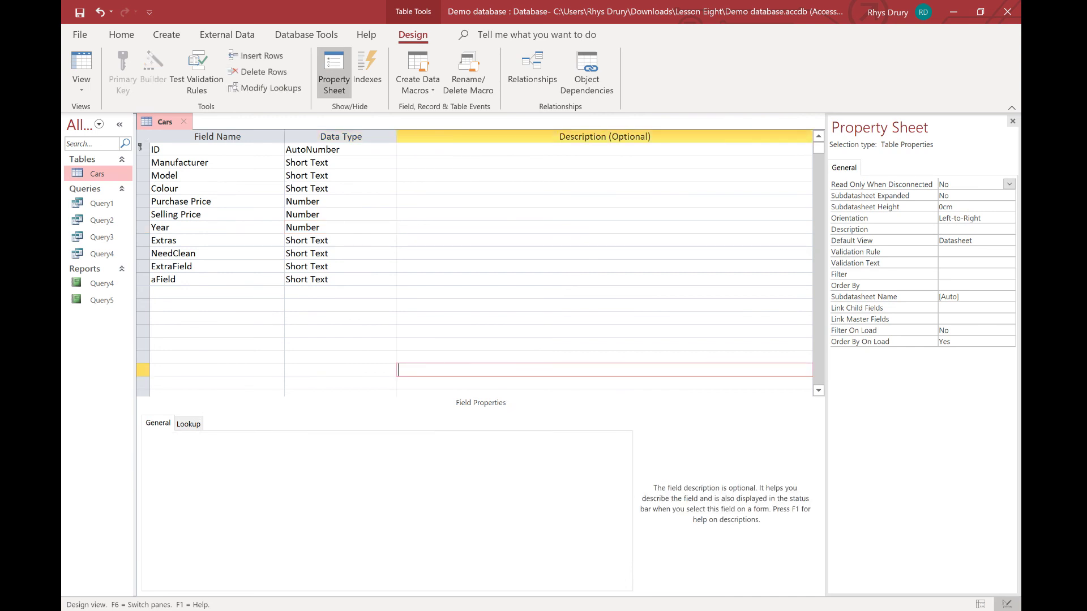
click(340, 227)
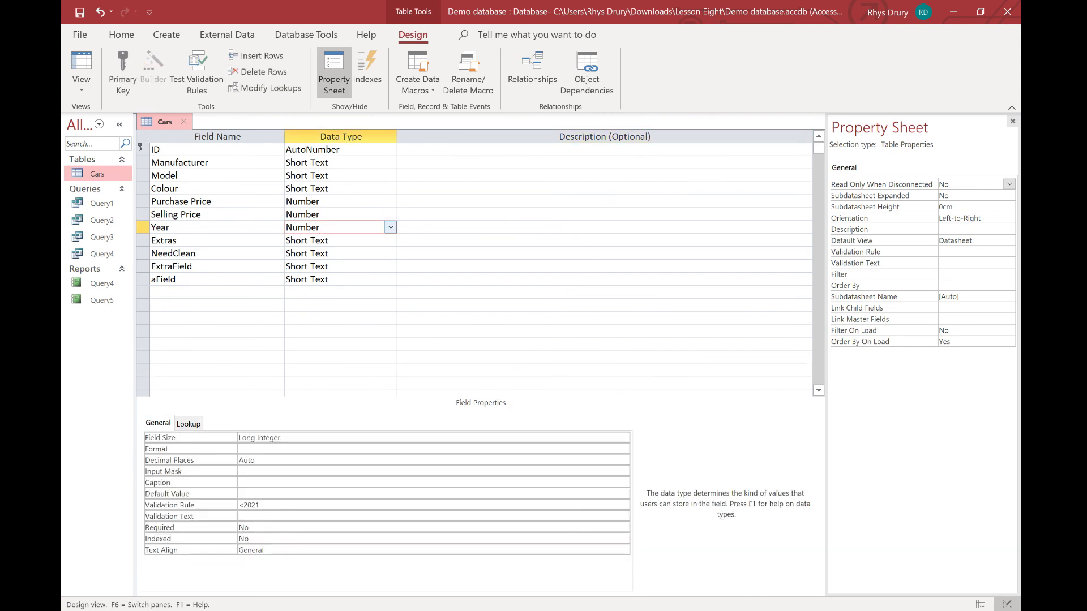
- Save the Cars table and test the existing records against the new Year rule
click(81, 71)
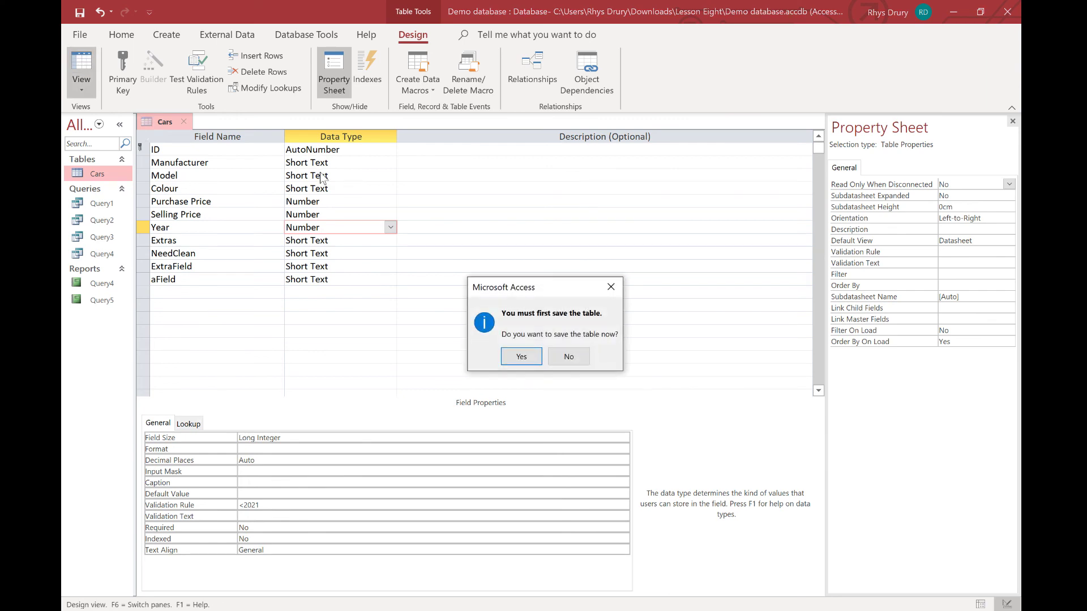
click(526, 357)
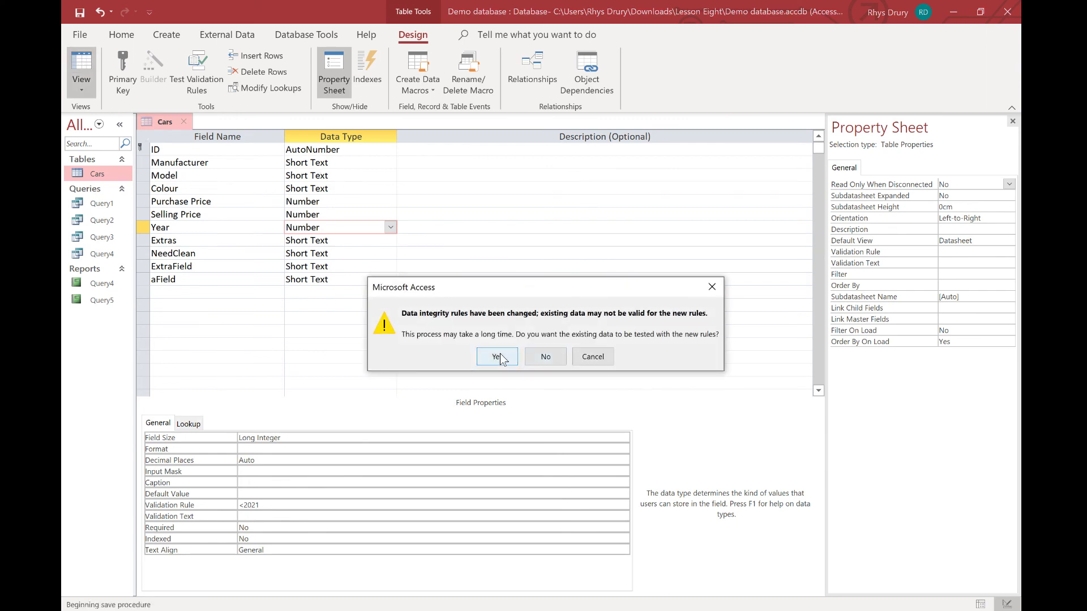
click(504, 356)
scroll(555, 357, down, 20)
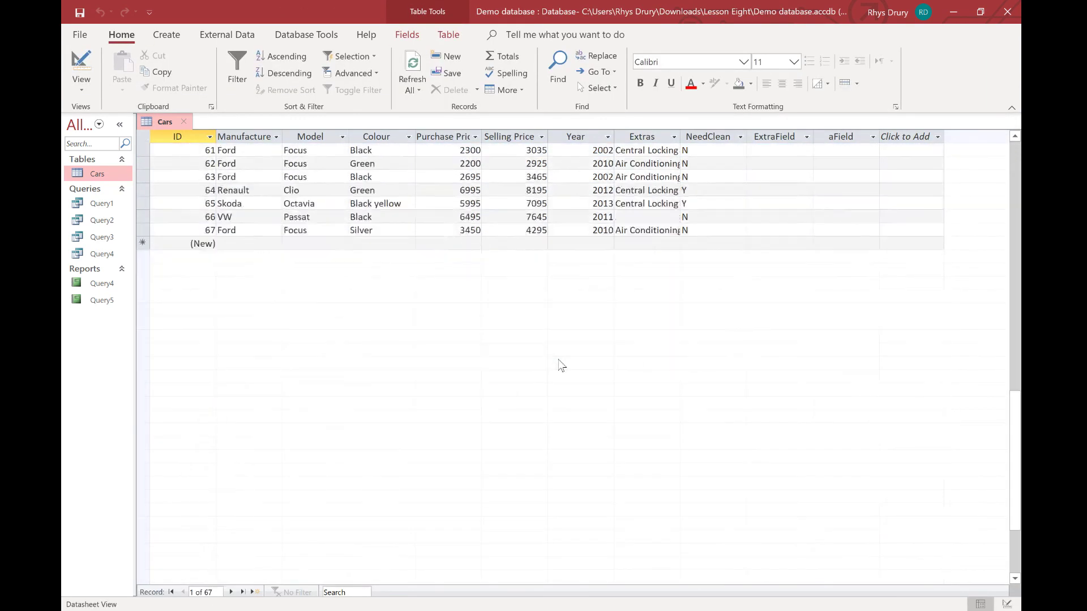
scroll(558, 365, up, 3)
- Add a Ford 'something' record with Year 2022, confirm it is rejected, and return to design view
key(Tab)
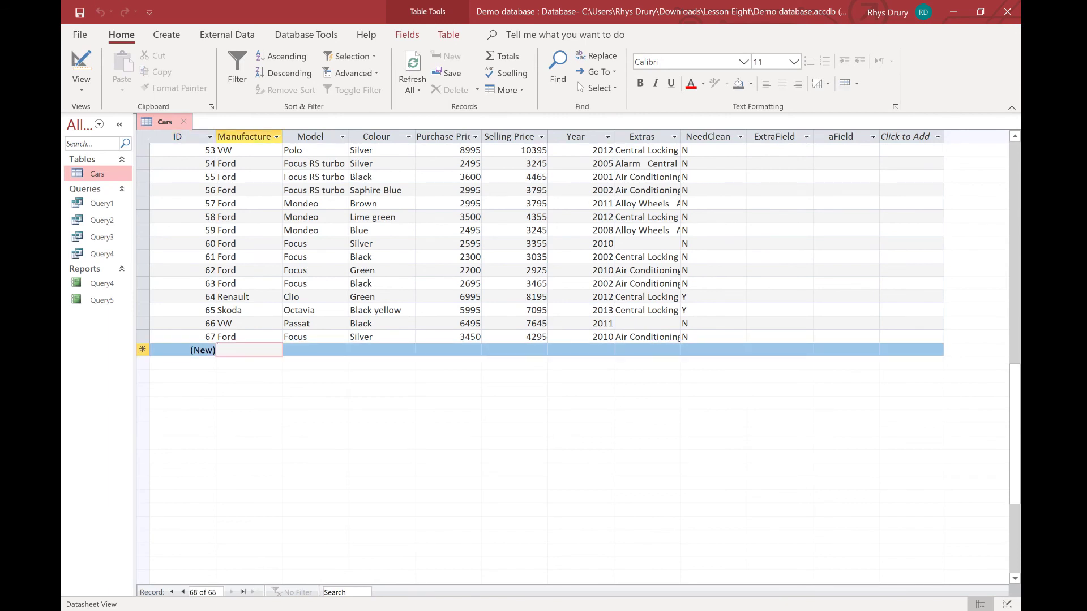
text(Ford)
key(Tab)
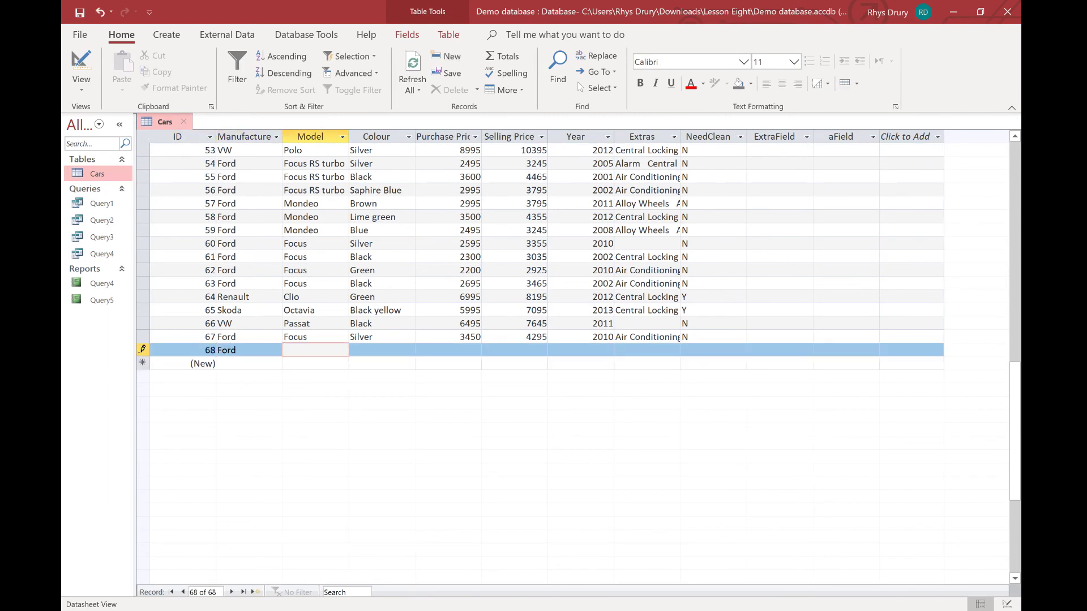
text(something)
click(614, 349)
text(2022)
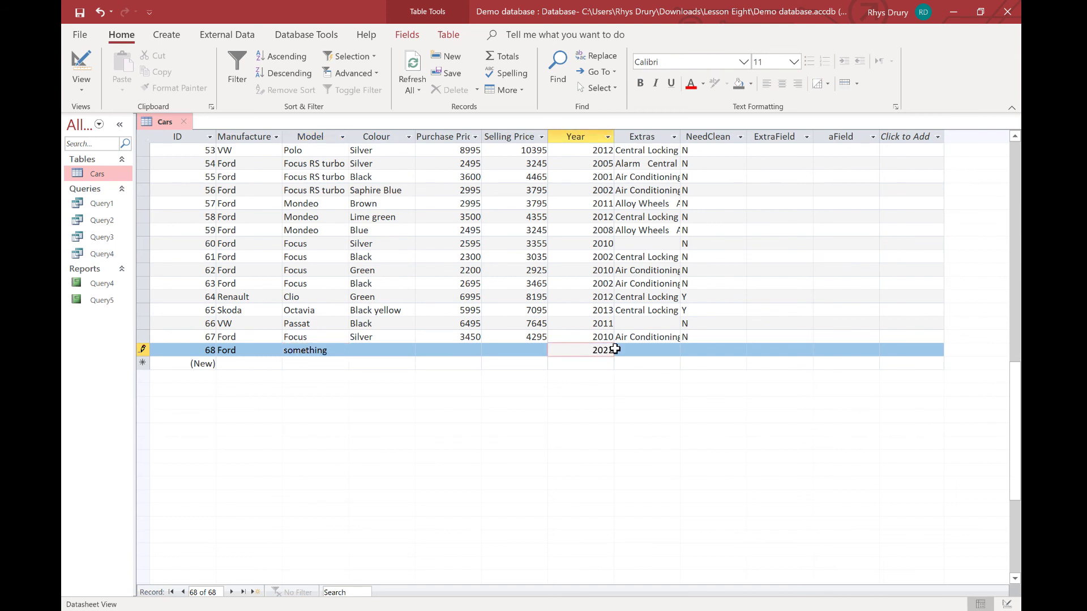
key(Tab)
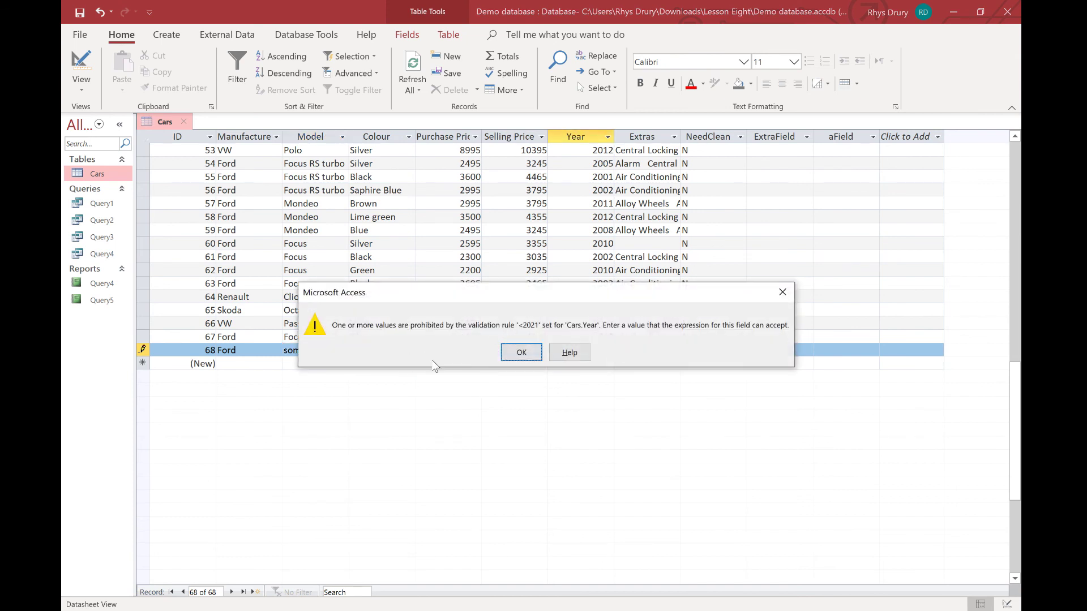
click(522, 353)
click(81, 73)
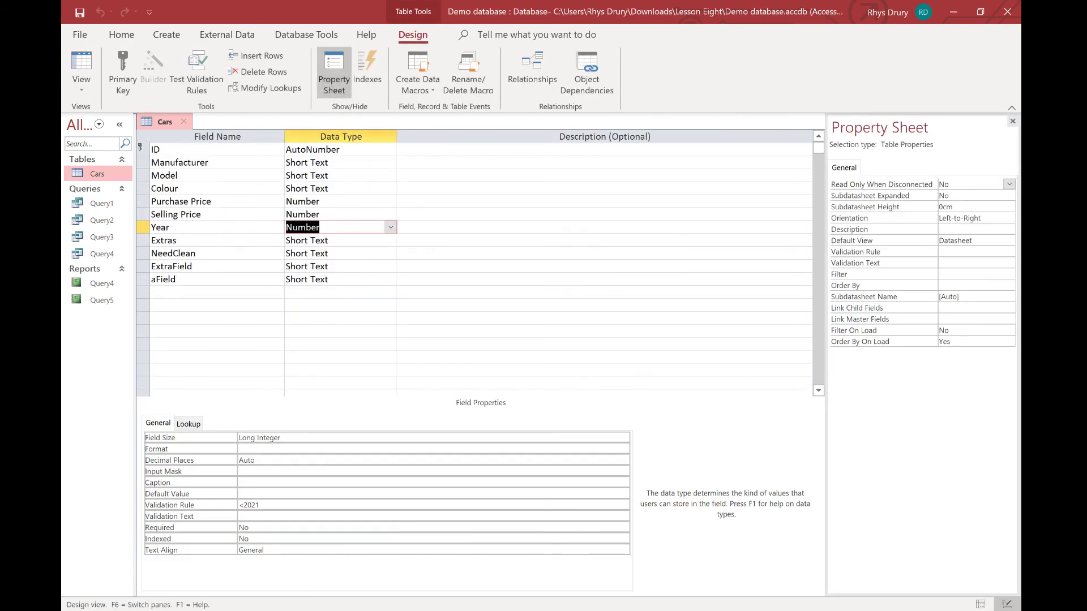
- Set Year's validation text to "You can't enter a year that is in the future." and save the table
click(279, 515)
text(YOu ca)
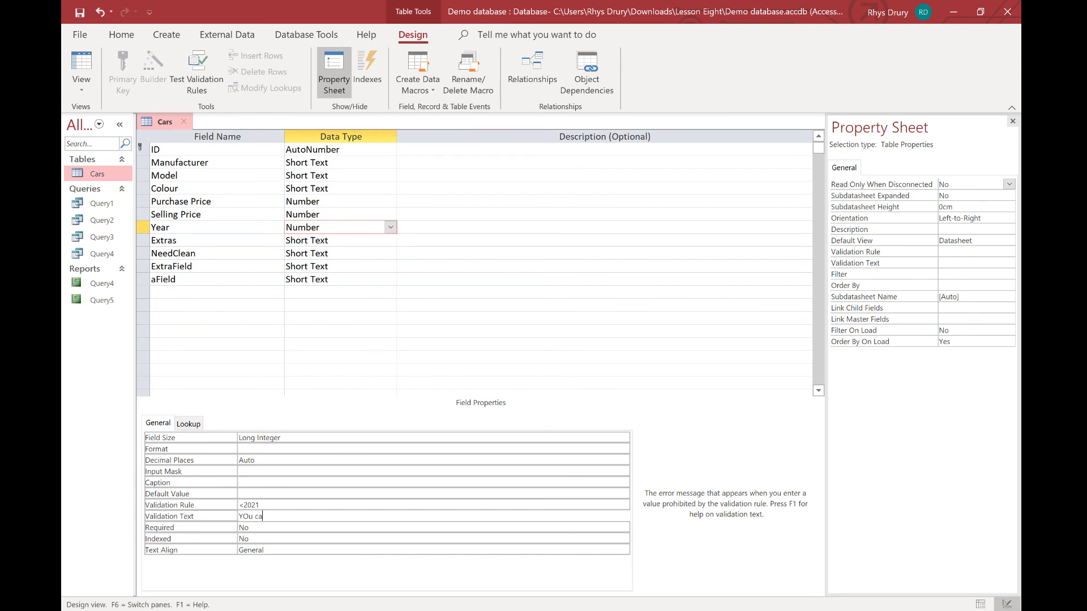
key(BackSpace)
key(BackSpace)
key(BackSpace)
key(BackSpace)
key(BackSpace)
text(ou can't enter a year that is in the fututr)
key(BackSpace)
key(BackSpace)
text(re.)
click(81, 67)
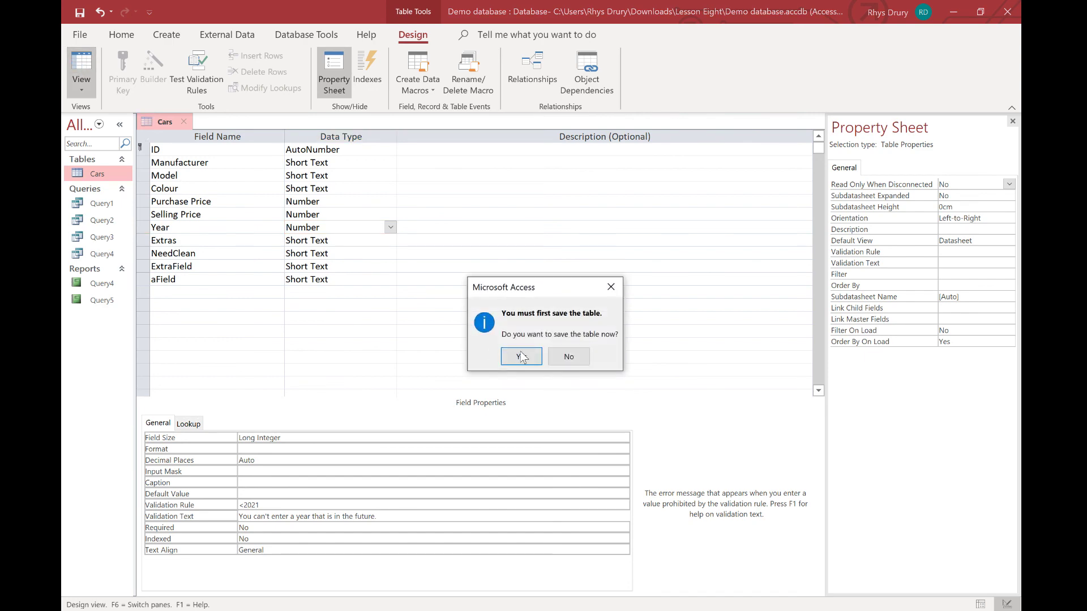
click(518, 356)
- Enter 2030 in record 68's Year to see the custom message, clear it, and return to design view
scroll(639, 521, down, 16)
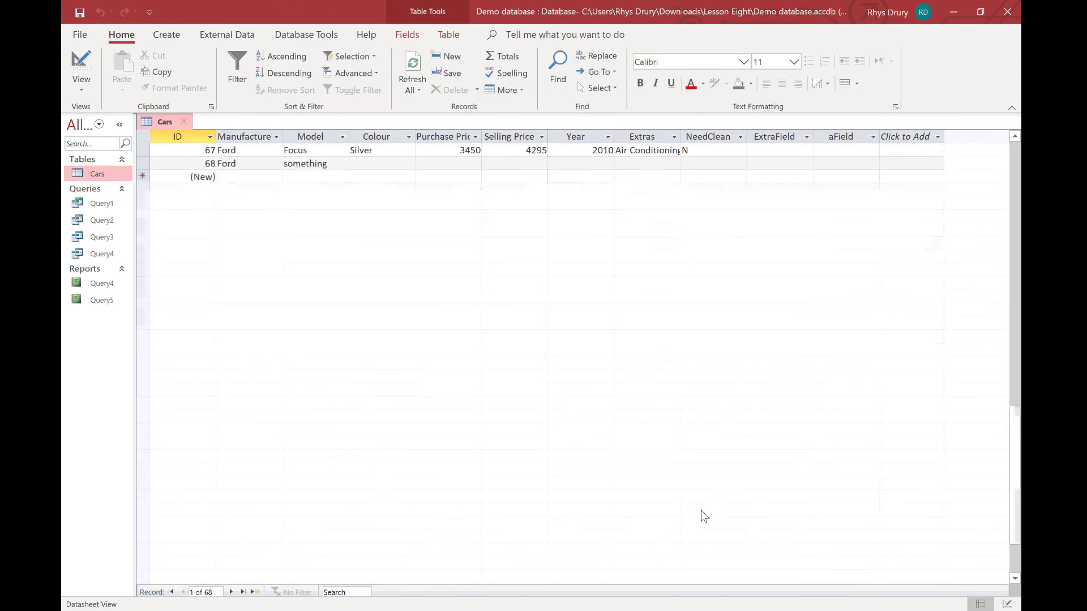
scroll(623, 405, up, 4)
click(580, 337)
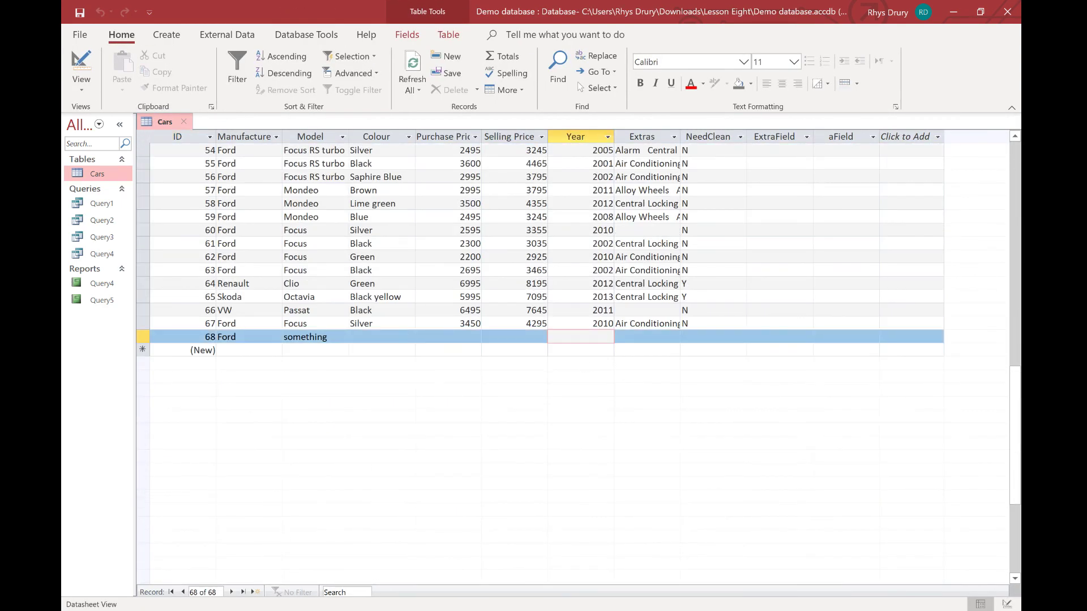
text(2030)
click(653, 338)
click(523, 357)
click(87, 65)
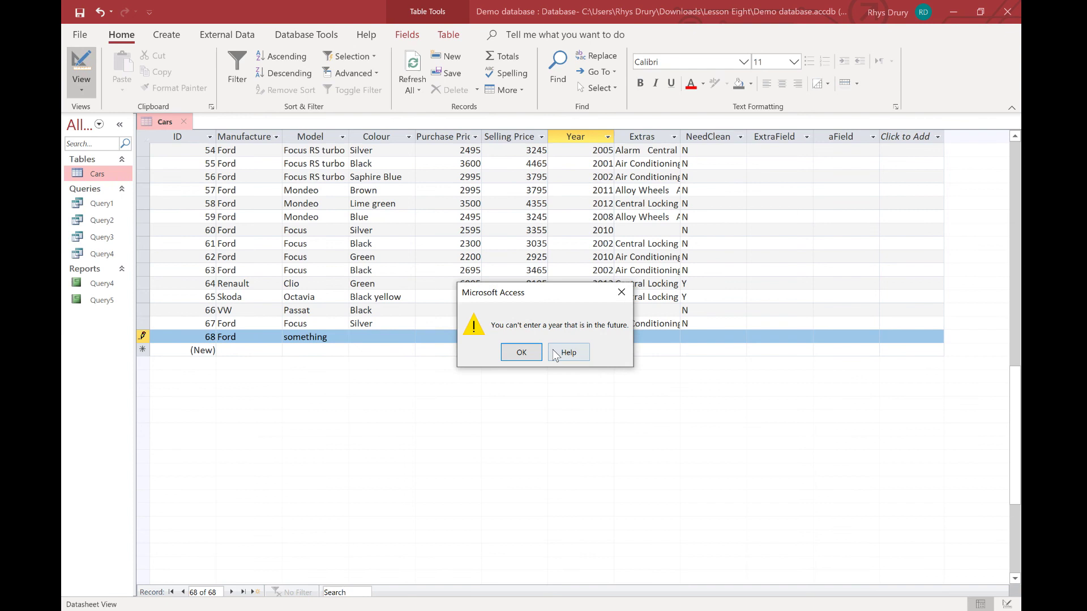
click(522, 352)
key(Escape)
click(86, 62)
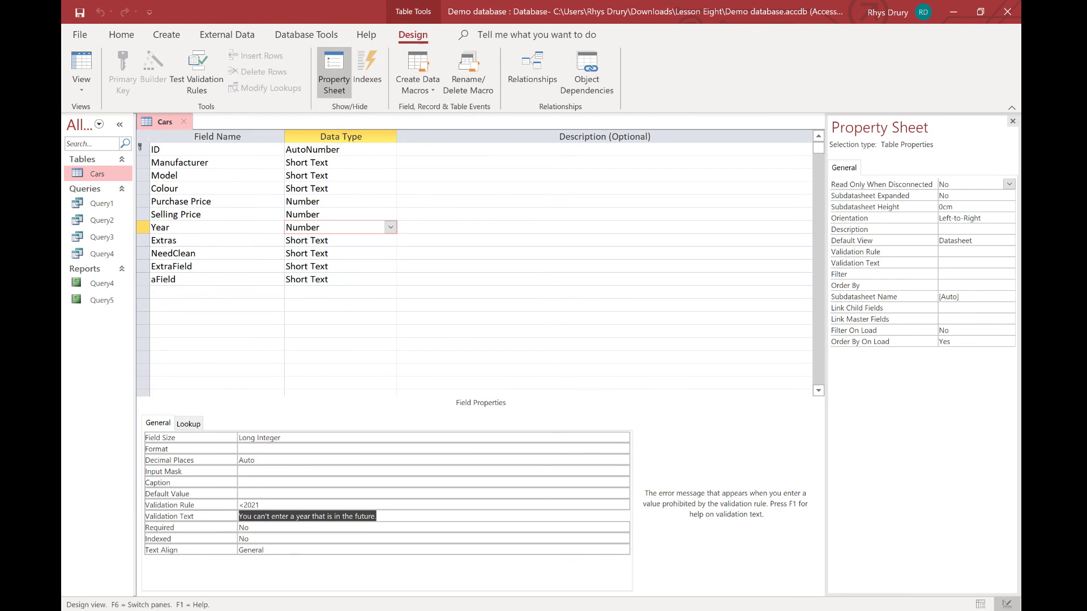
- Give Manufacturer the rule In ("Ford","Audi","BMW") and the text 'It must be one of these cars'
click(311, 214)
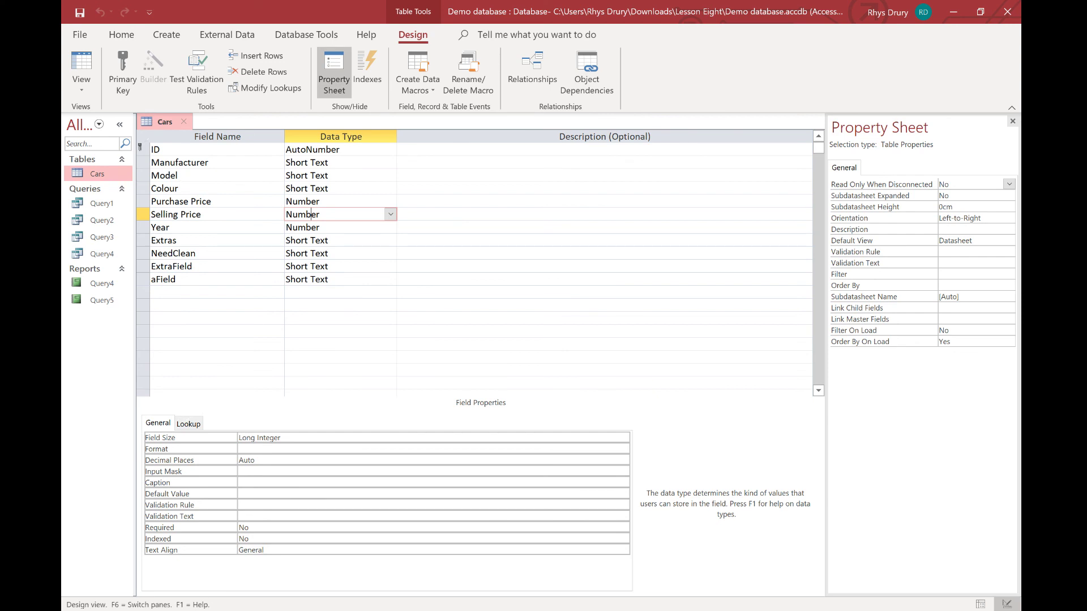
click(340, 163)
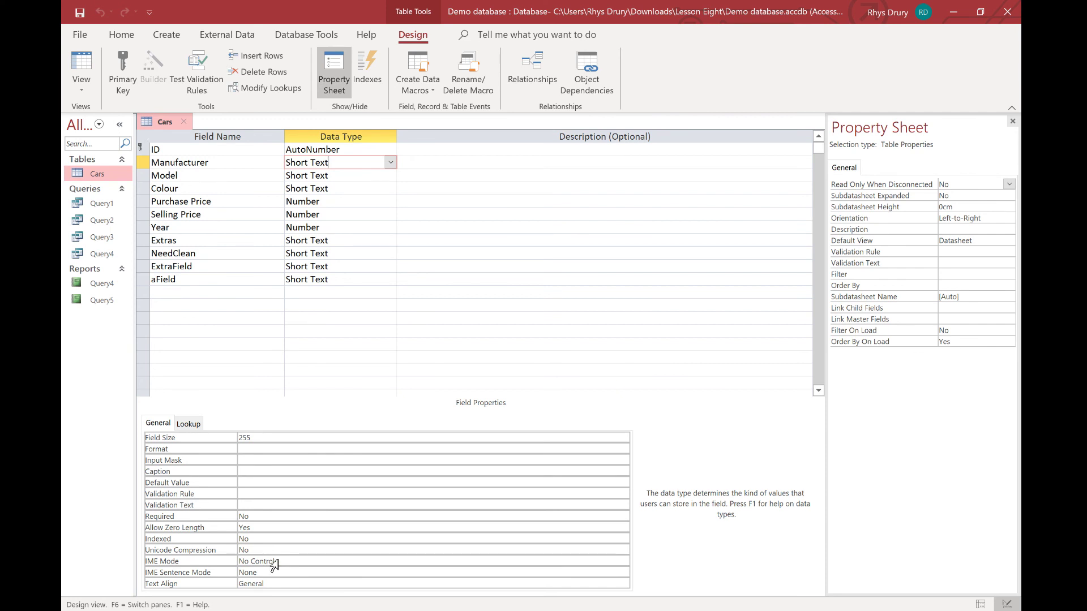
click(430, 493)
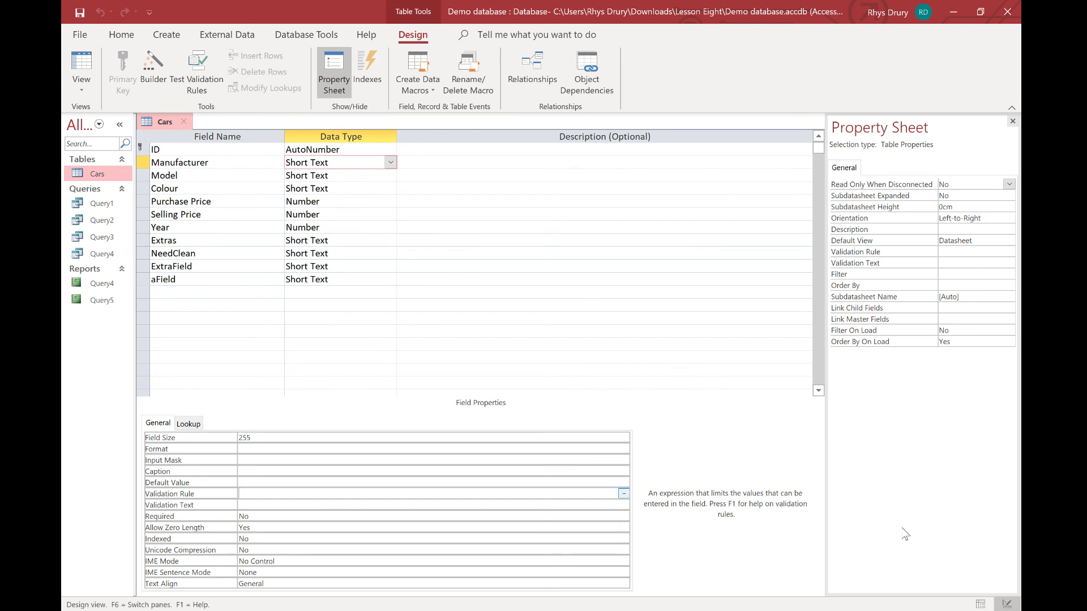
text("Ford","Audi","BMW")
click(257, 505)
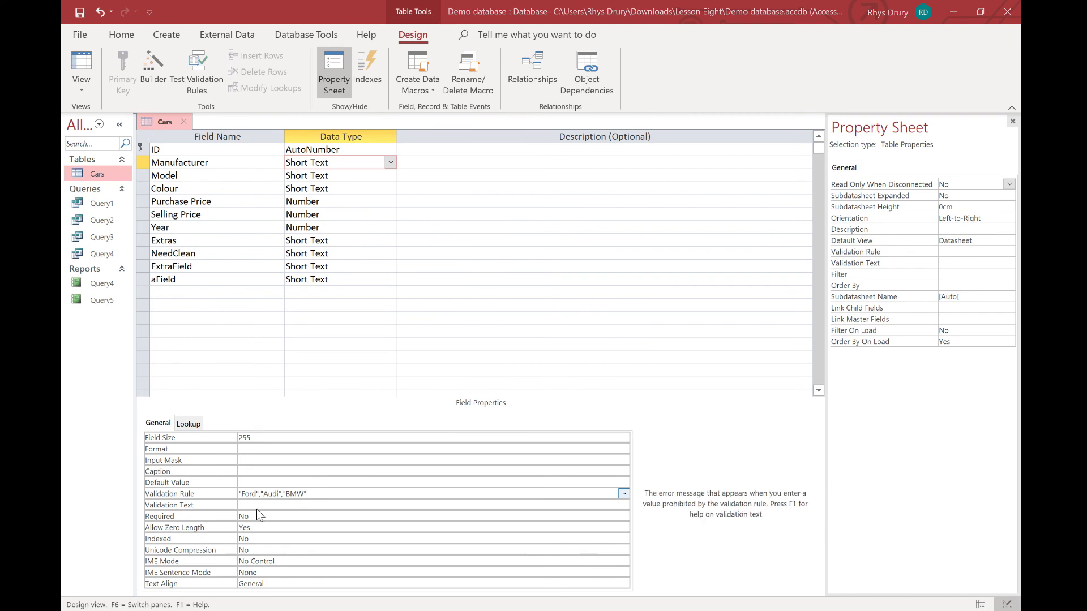
click(536, 368)
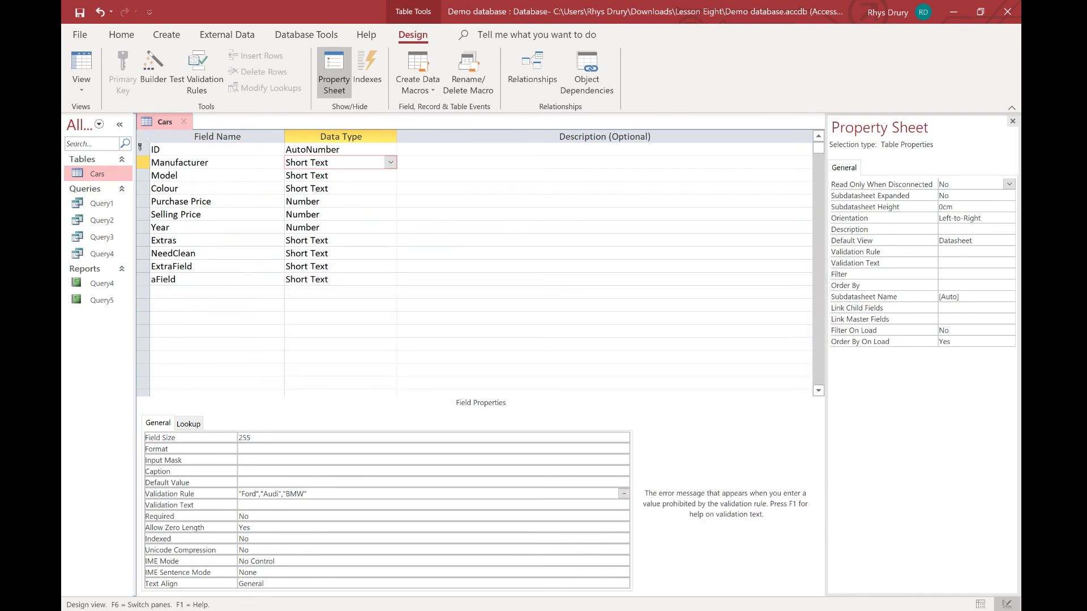
click(238, 493)
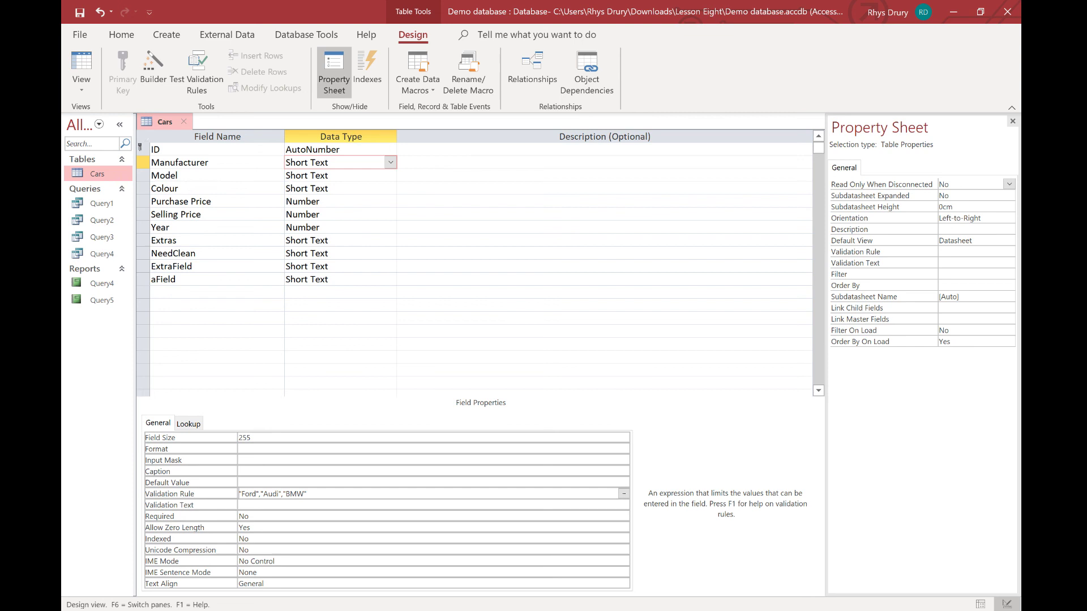
text(in()
key(End)
text())
key(Return)
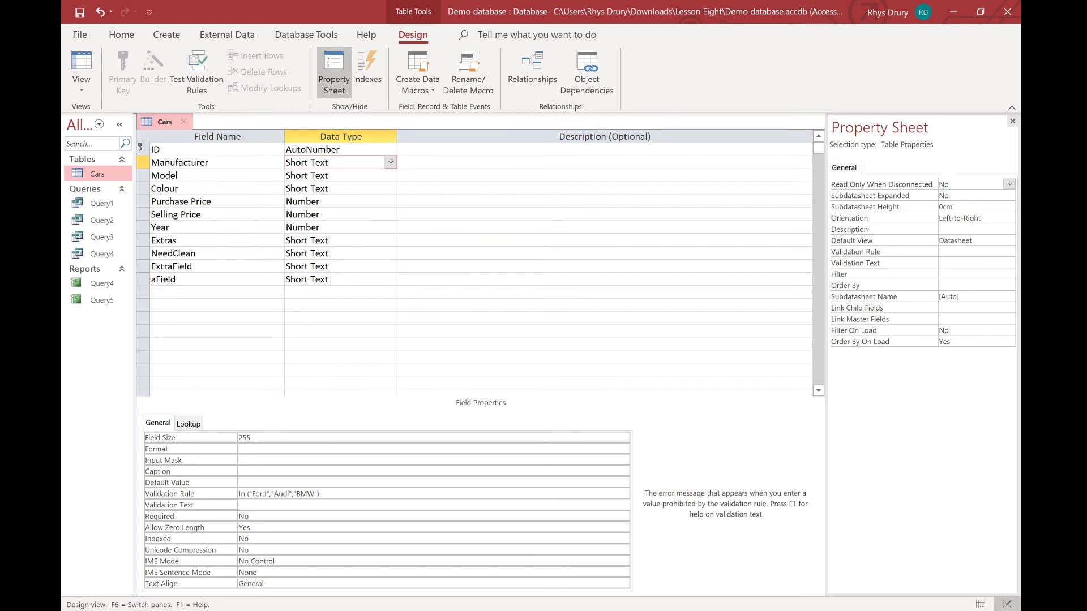
text(It must be one of these cars)
- Save the table, test existing data against the Manufacturer rule, and open the Cars records
click(80, 12)
click(500, 360)
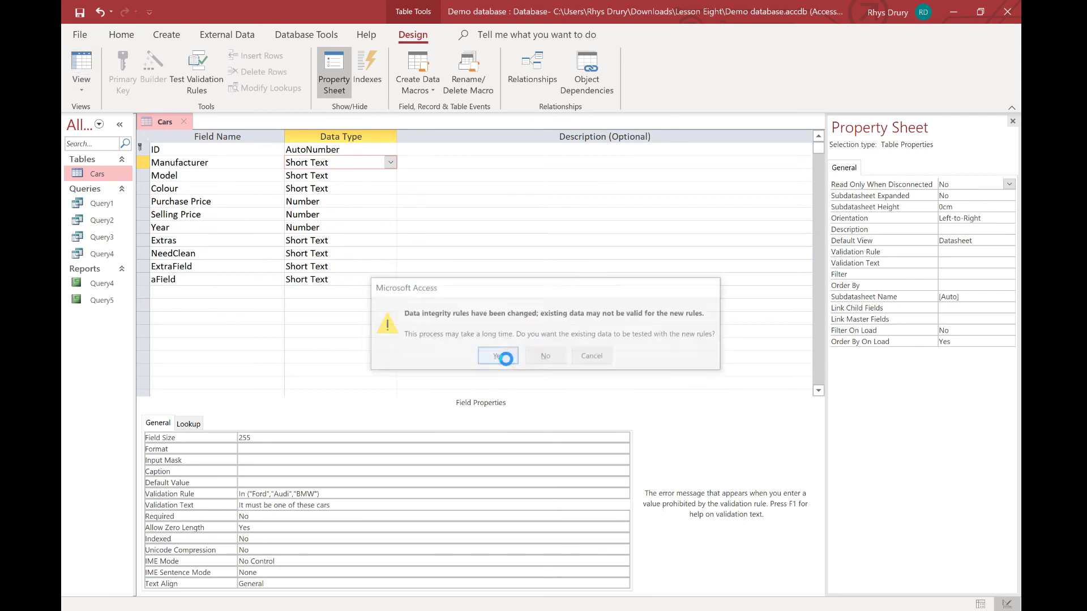
click(497, 372)
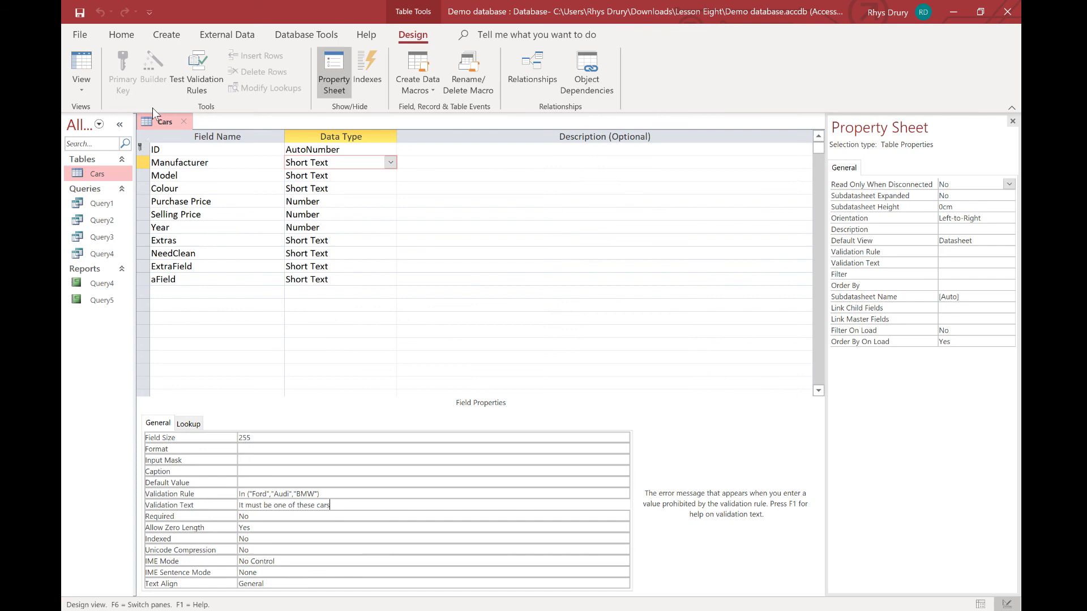
click(81, 68)
scroll(421, 236, down, 17)
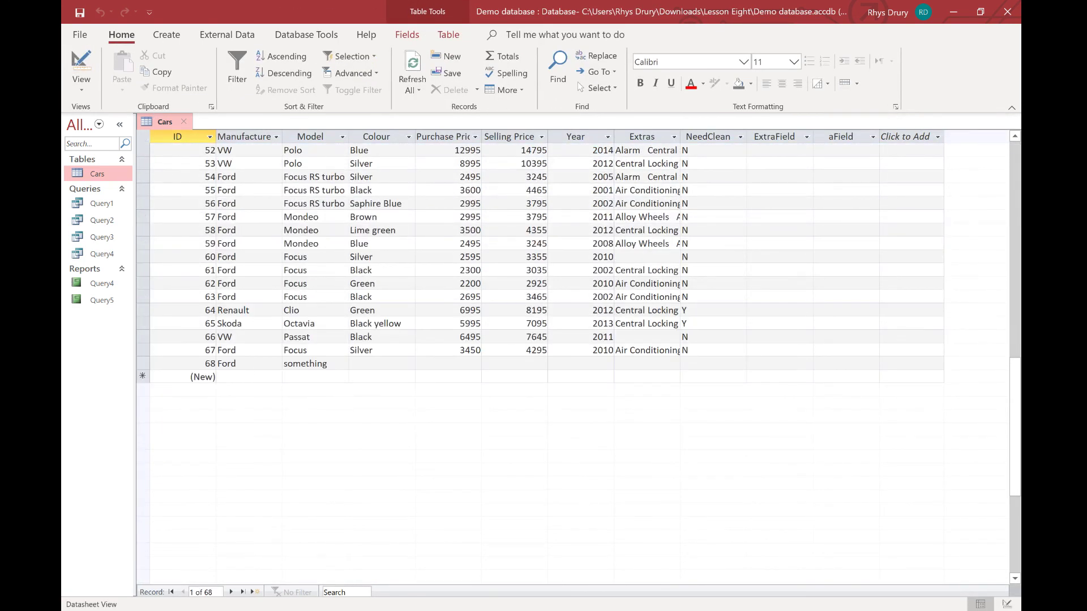
- Enter Skoda as a new record's Manufacturer, see it rejected, and replace it with BMW
click(249, 376)
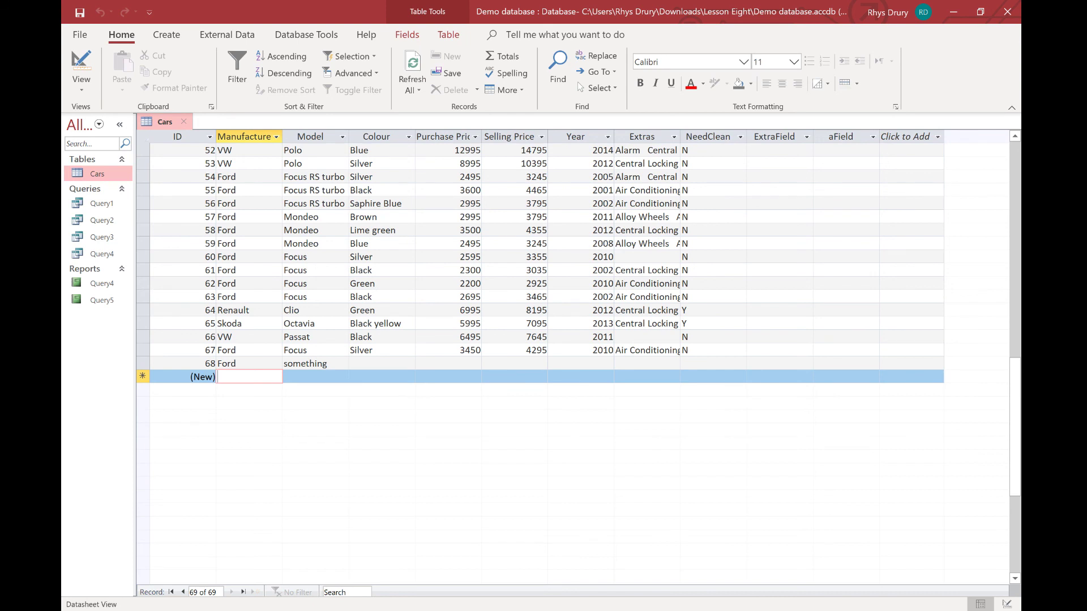
text(Skoda)
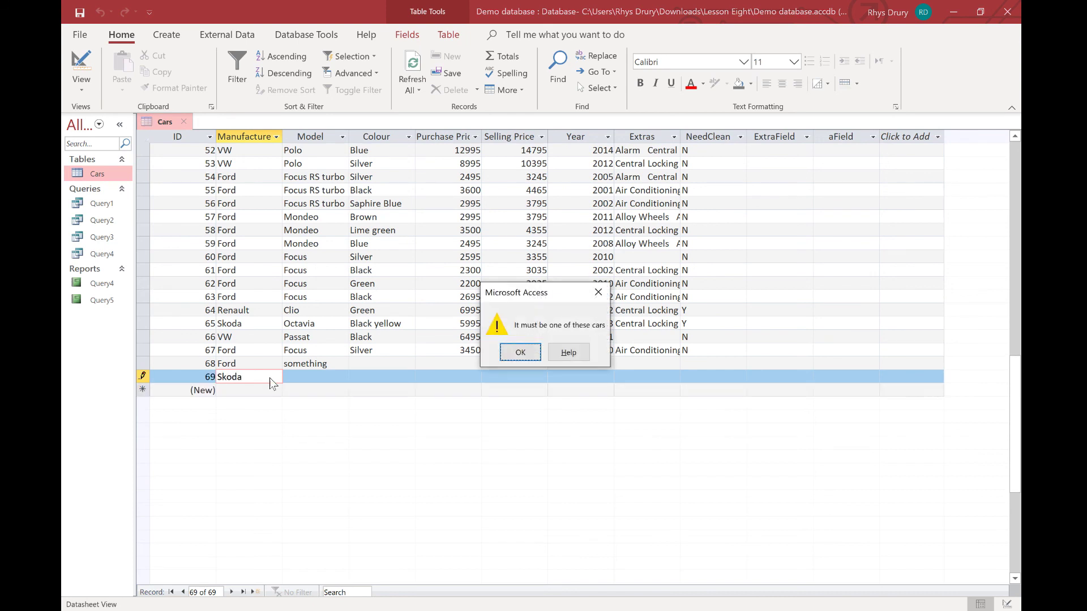
key(Return)
key(BackSpace)
key(BackSpace)
key(BackSpace)
key(BackSpace)
key(BackSpace)
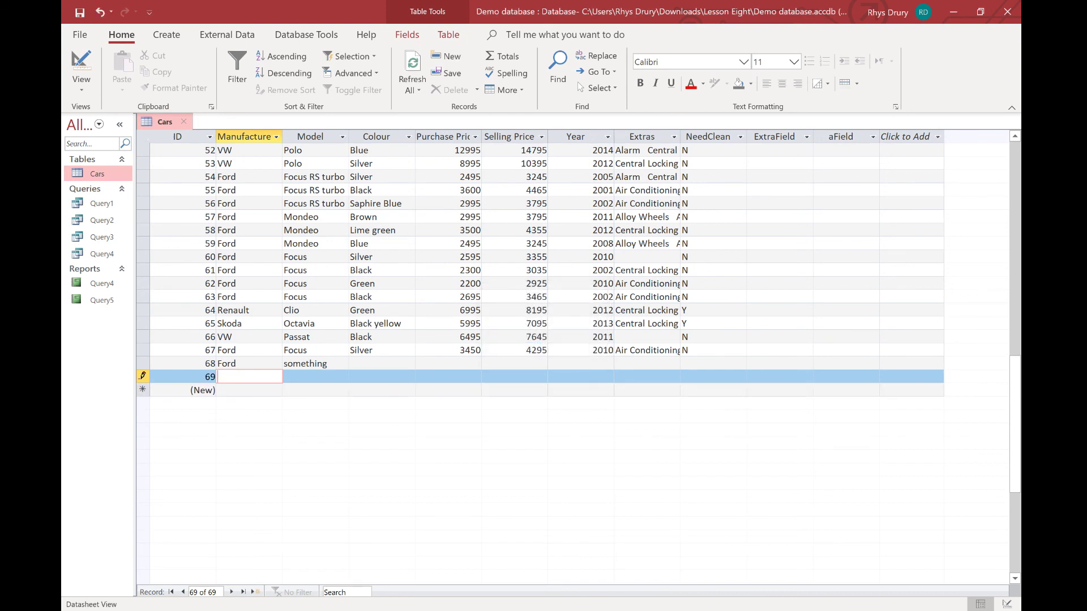
text(BMW)
key(Tab)
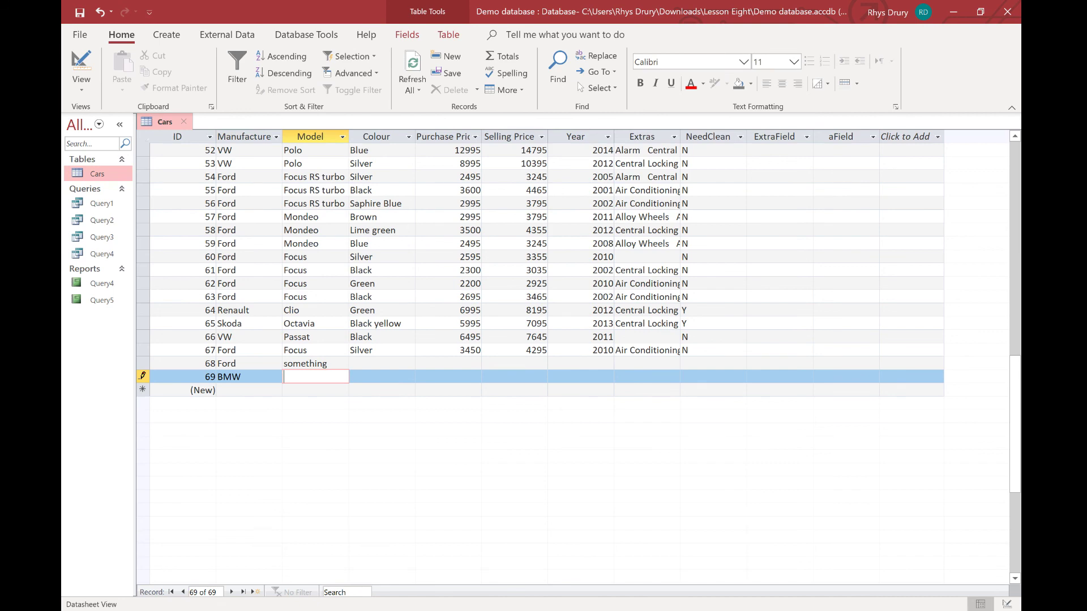
- Set Manufacturer's lookup to List Box with a Value List row source of BMW;Audi;Ford
click(81, 68)
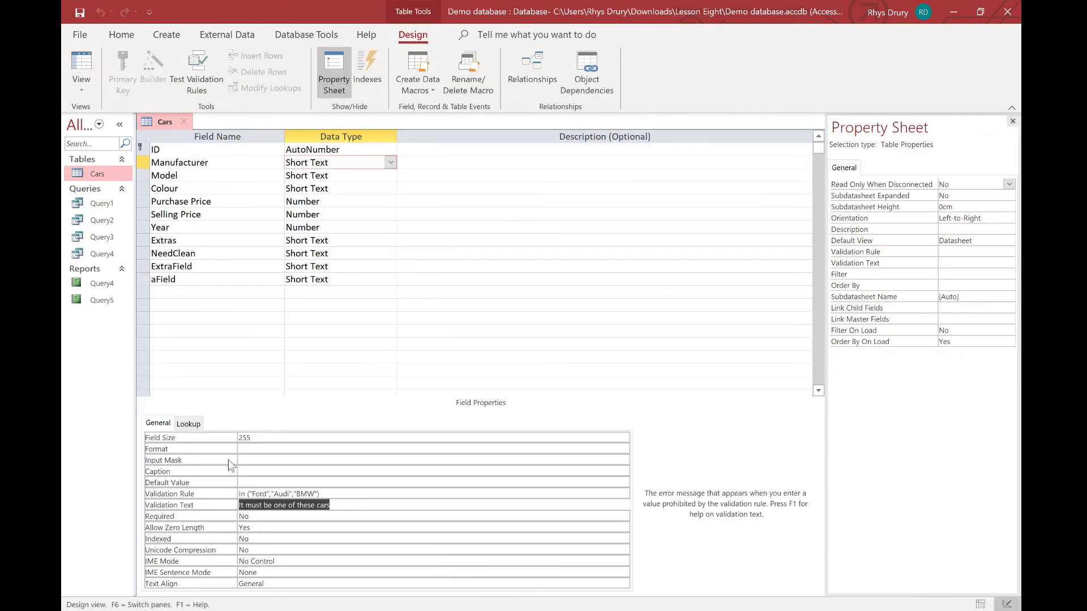
click(193, 420)
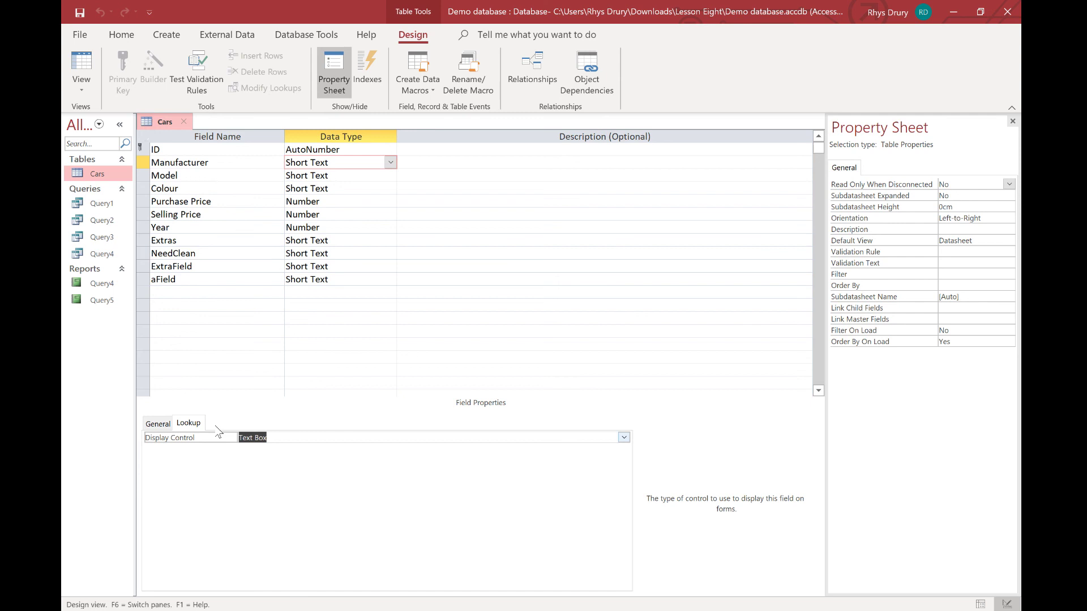
click(623, 438)
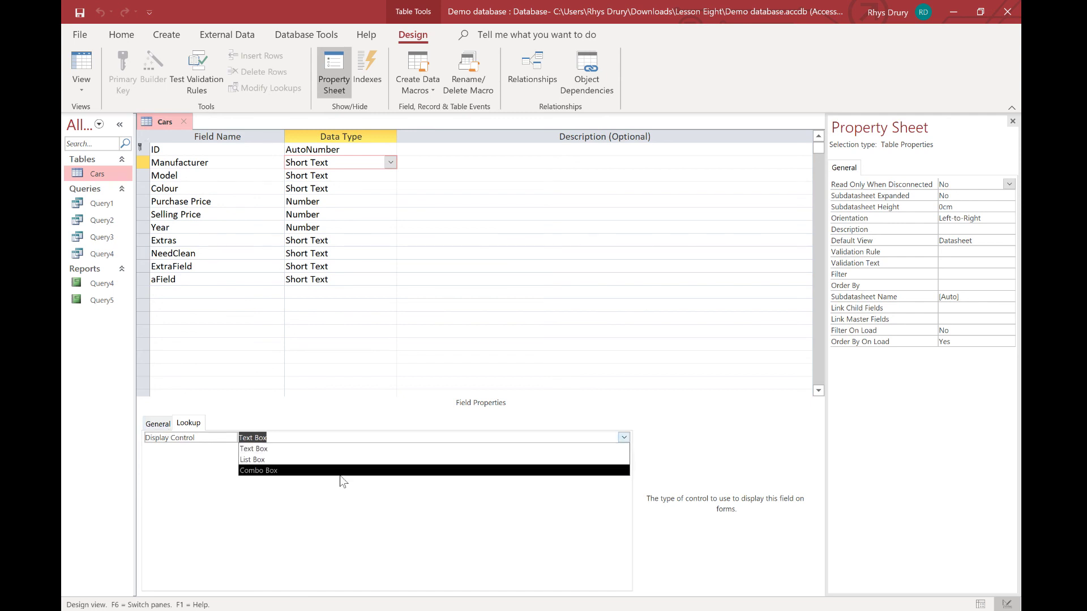
click(340, 460)
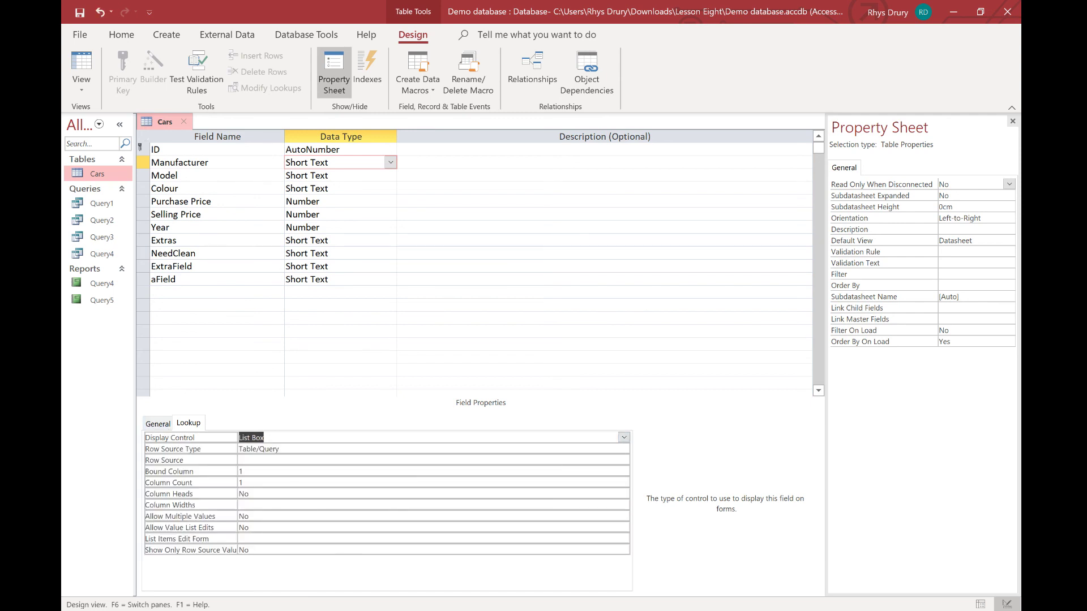
key(Down)
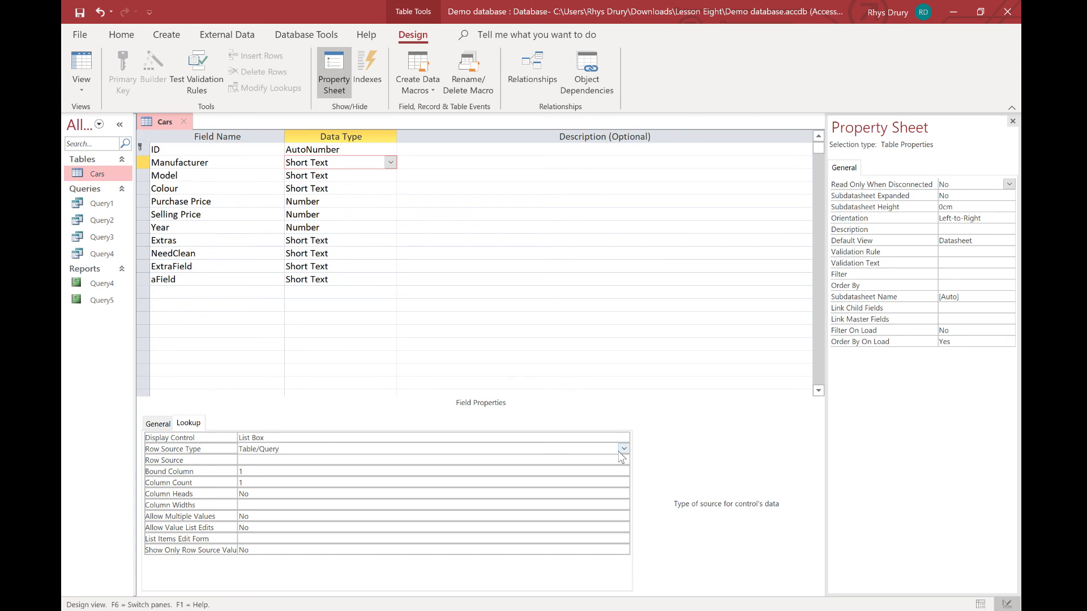
key(alt+Down)
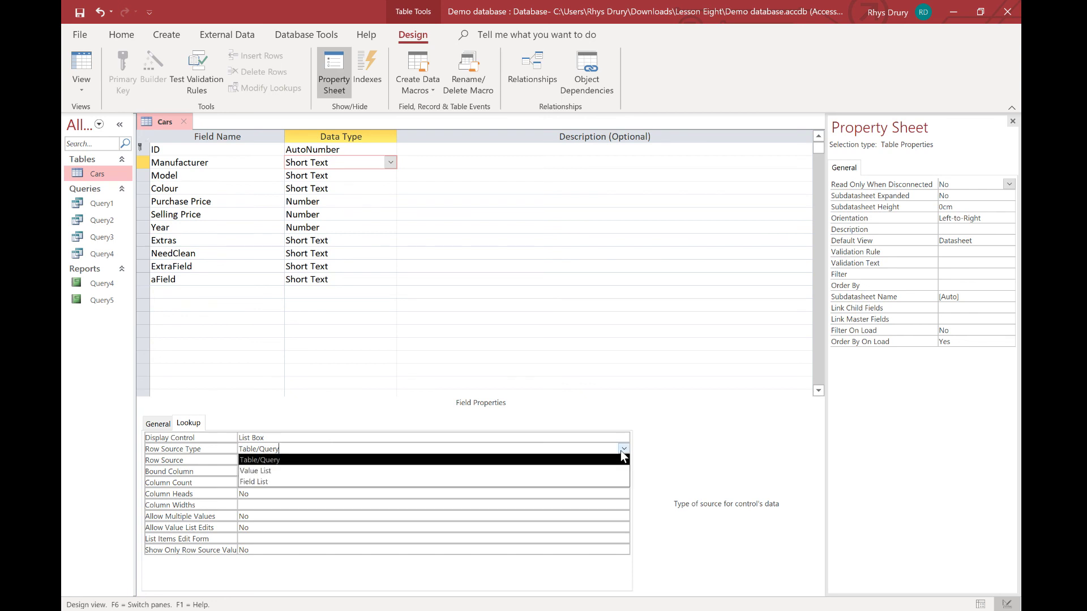
click(331, 473)
click(243, 460)
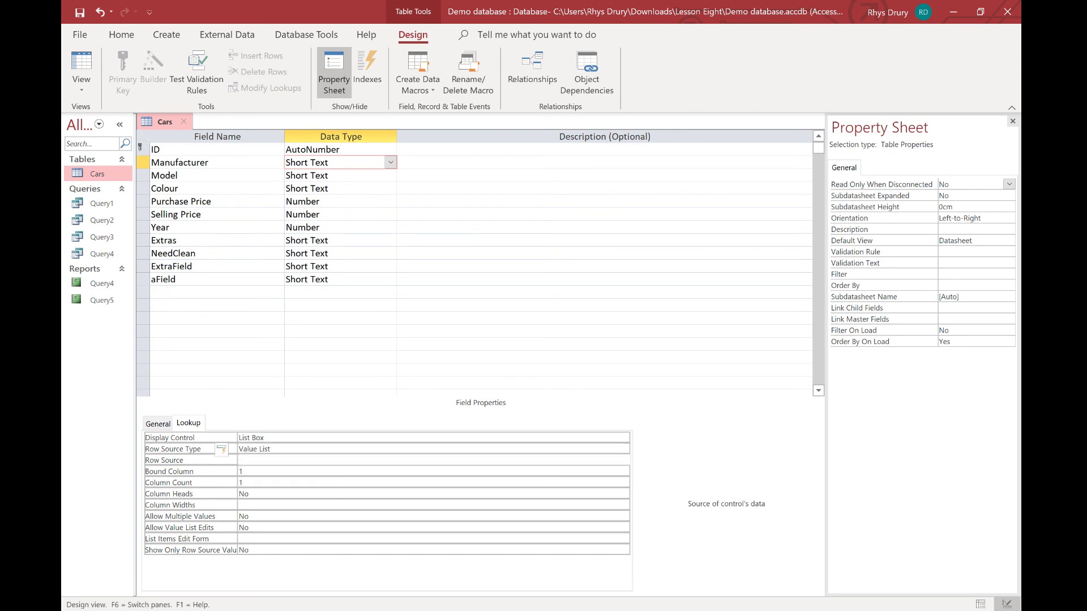
text(BMW)
text(, AUDI)
key(BackSpace)
key(BackSpace)
key(BackSpace)
text(udi, Ford)
click(248, 494)
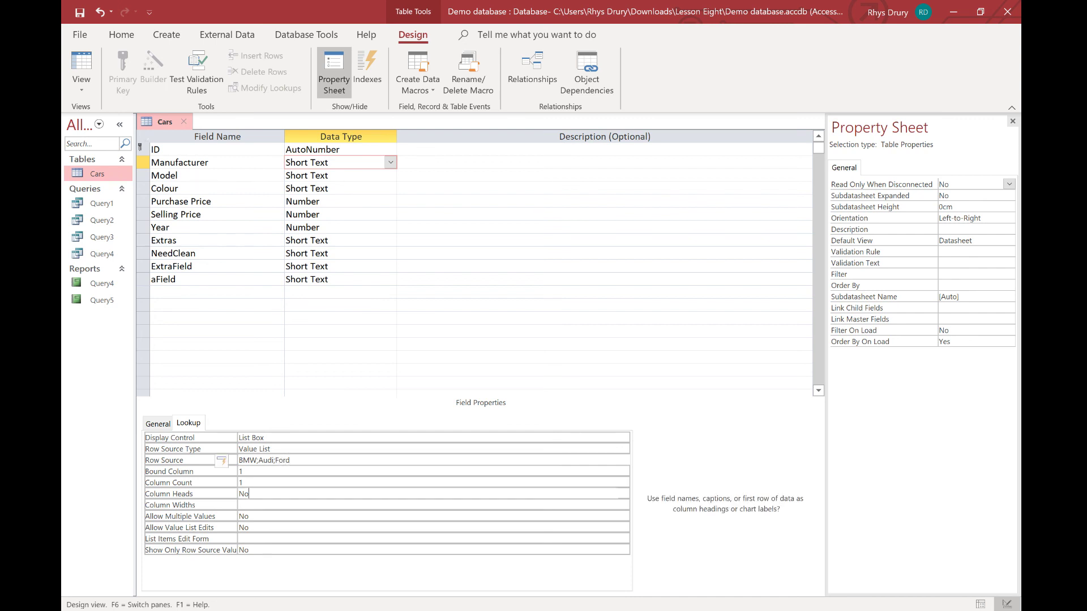
- Save the lookup change and switch Cars to datasheet view
click(77, 75)
click(534, 358)
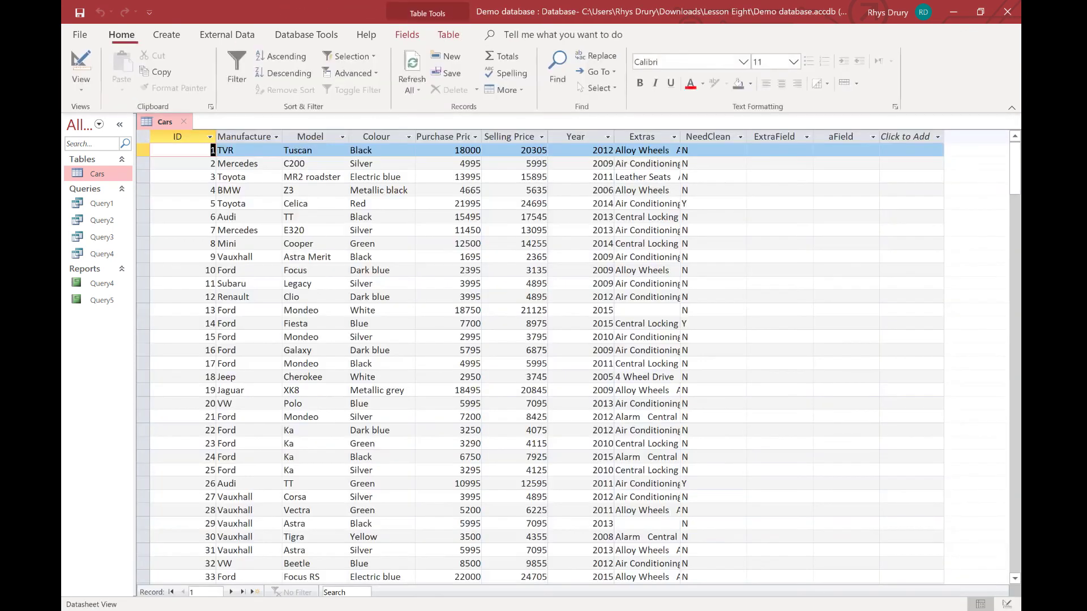
scroll(341, 411, down, 20)
scroll(341, 411, up, 6)
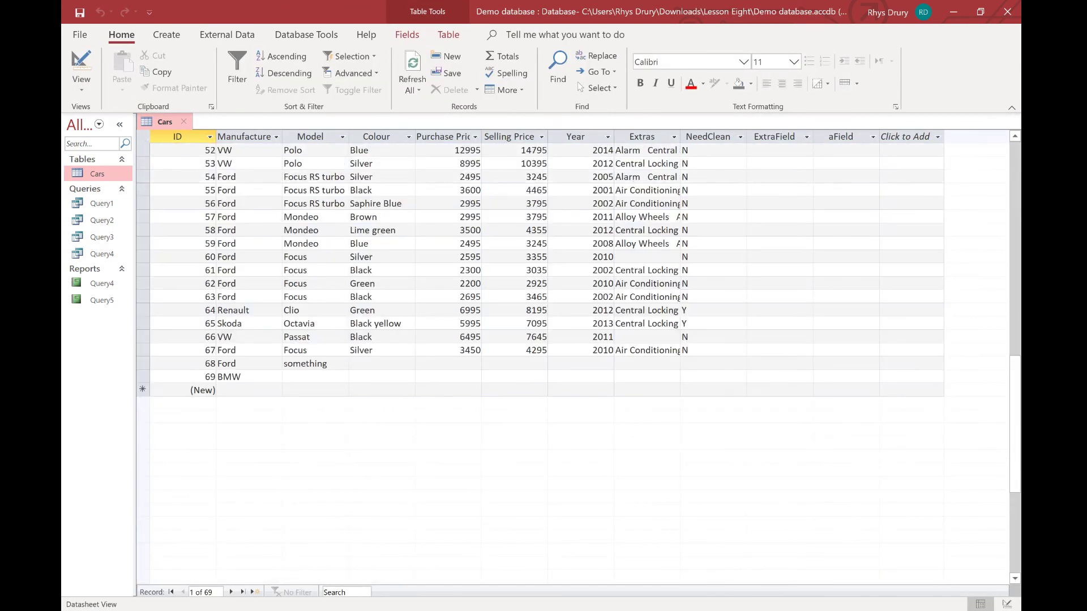
- Pick Audi from the Manufacturer dropdown for new record 70, then return to design view
click(266, 390)
click(276, 391)
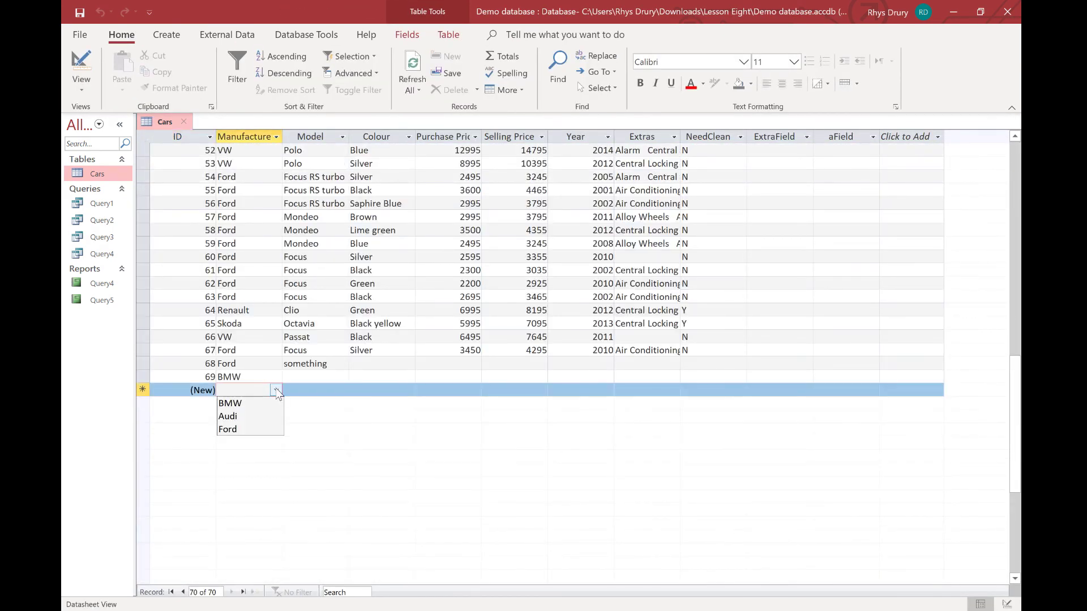
click(242, 403)
click(276, 391)
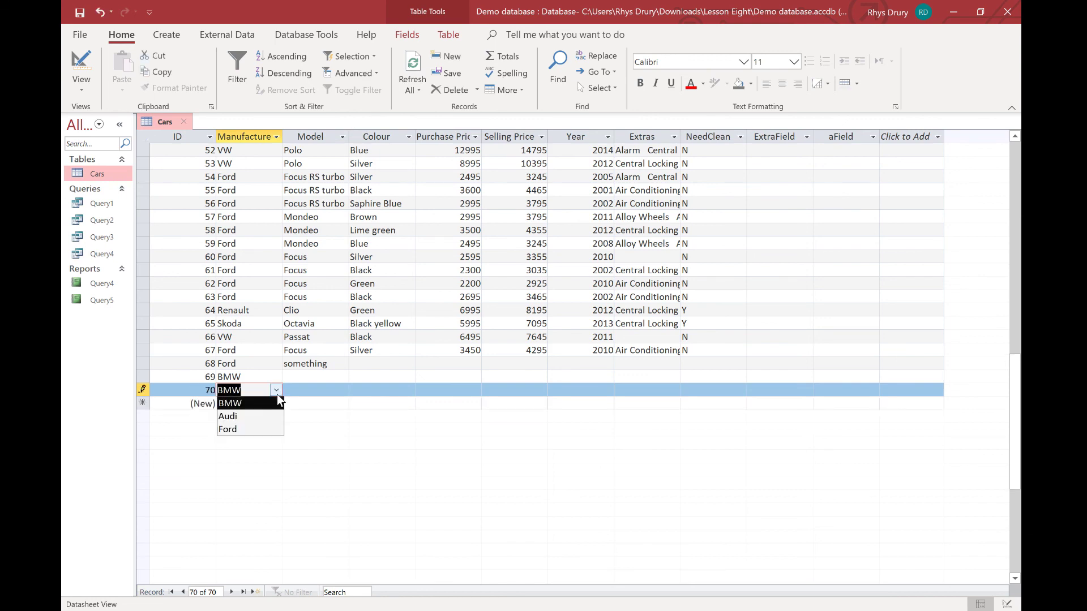
click(262, 417)
key(Tab)
key(Tab)
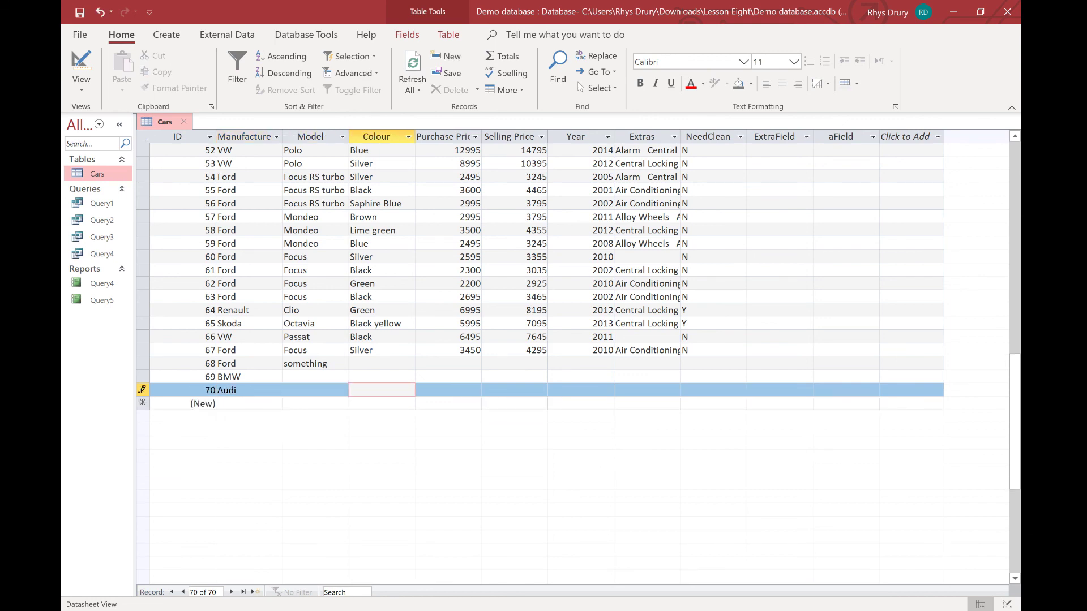
click(75, 64)
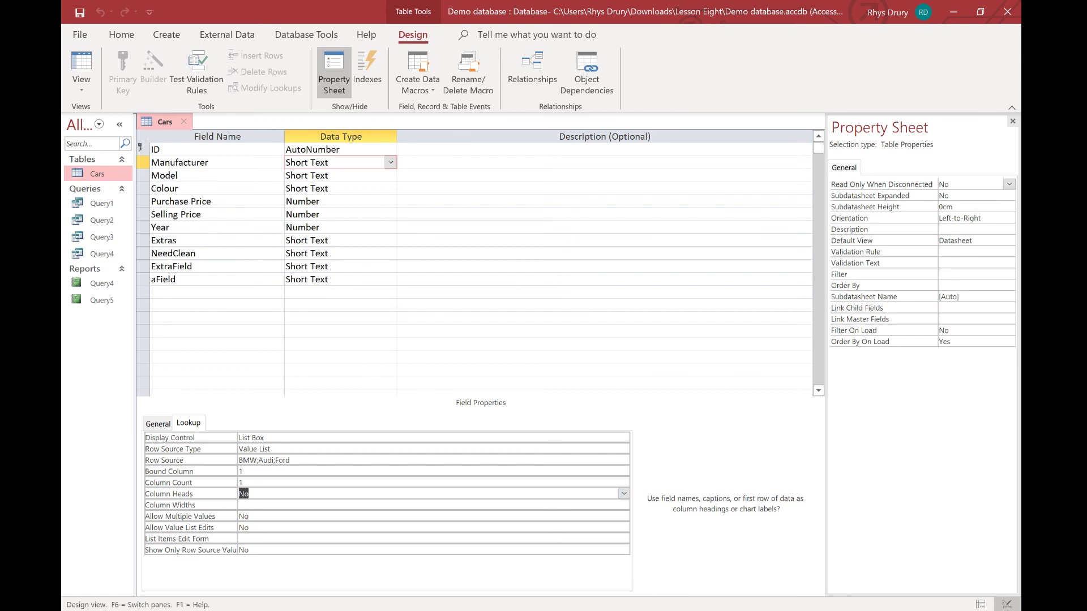
- Review Manufacturer's general validation properties, then switch back to datasheet view
click(159, 423)
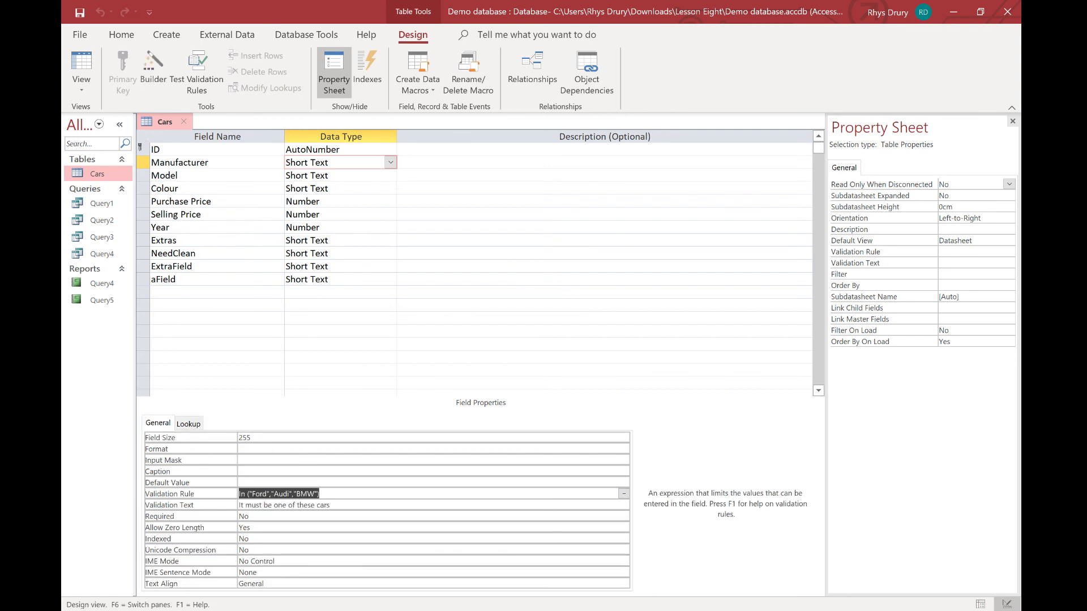
click(81, 71)
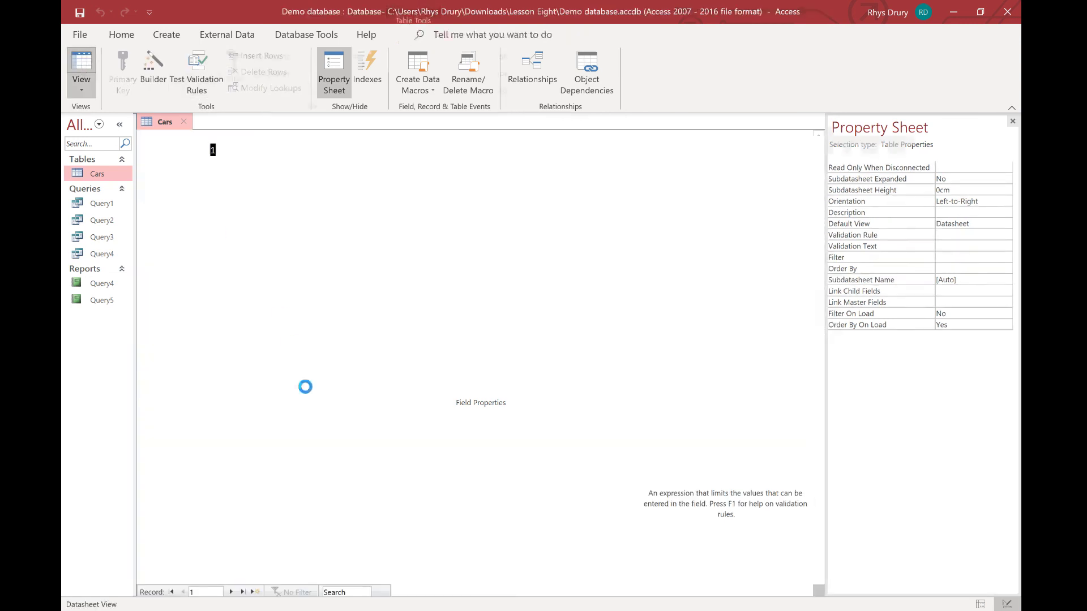
scroll(261, 338, down, 11)
scroll(262, 338, up, 3)
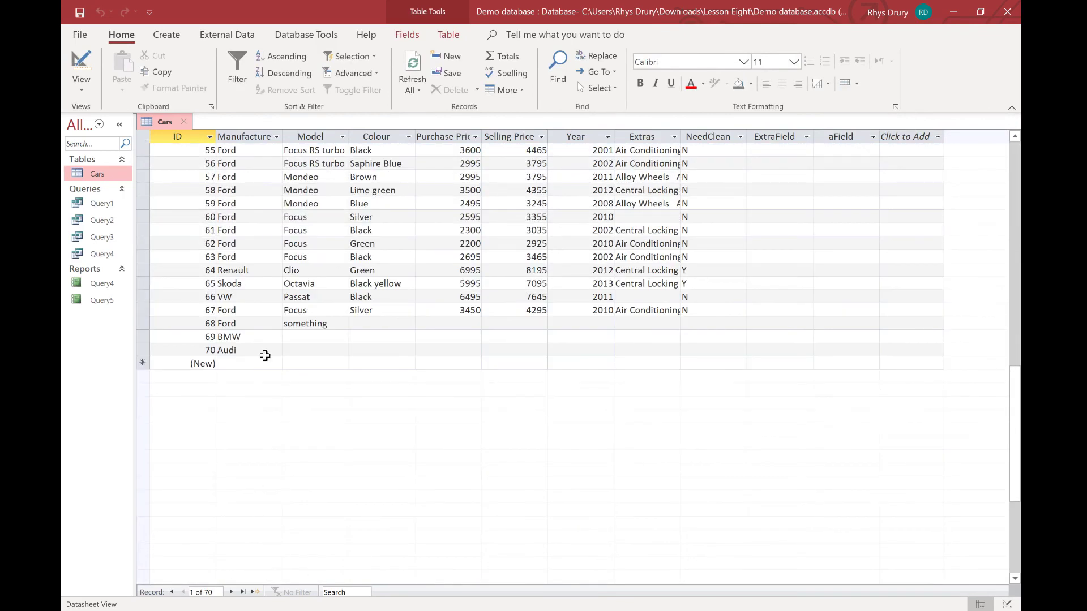
- Enter 'dsadasda' as record 71's Manufacturer, see it rejected, choose Audi instead, and return to design
click(255, 360)
text(dsadasda)
key(Return)
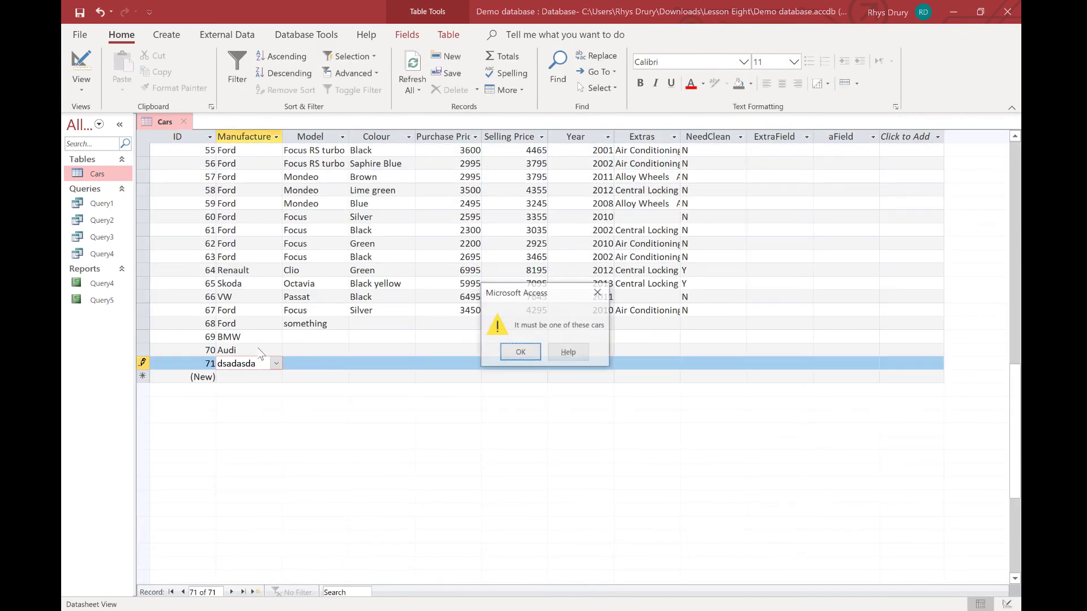
click(531, 352)
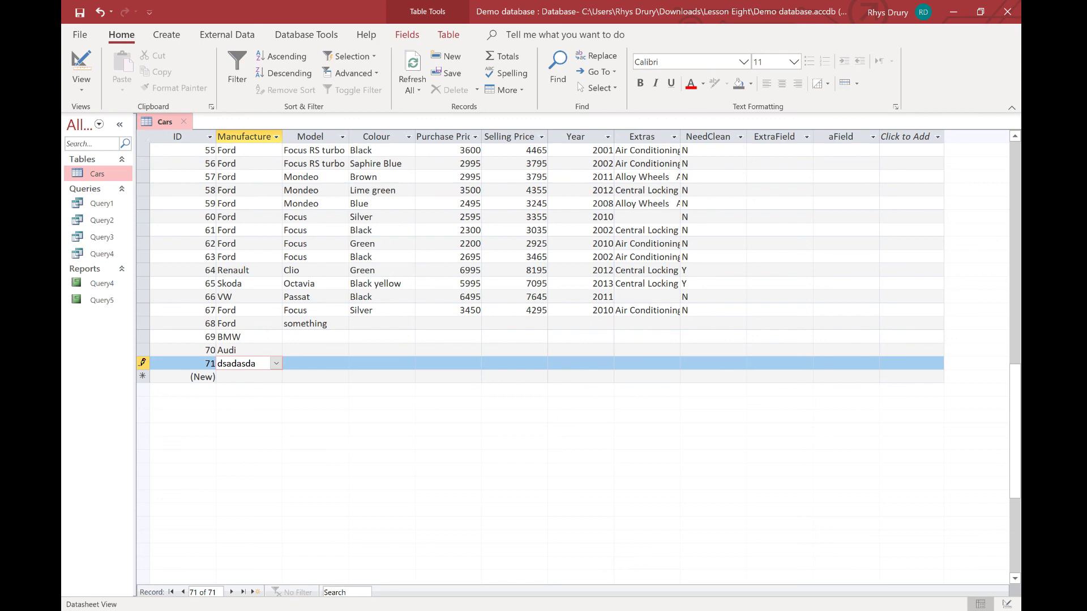
click(276, 363)
click(232, 389)
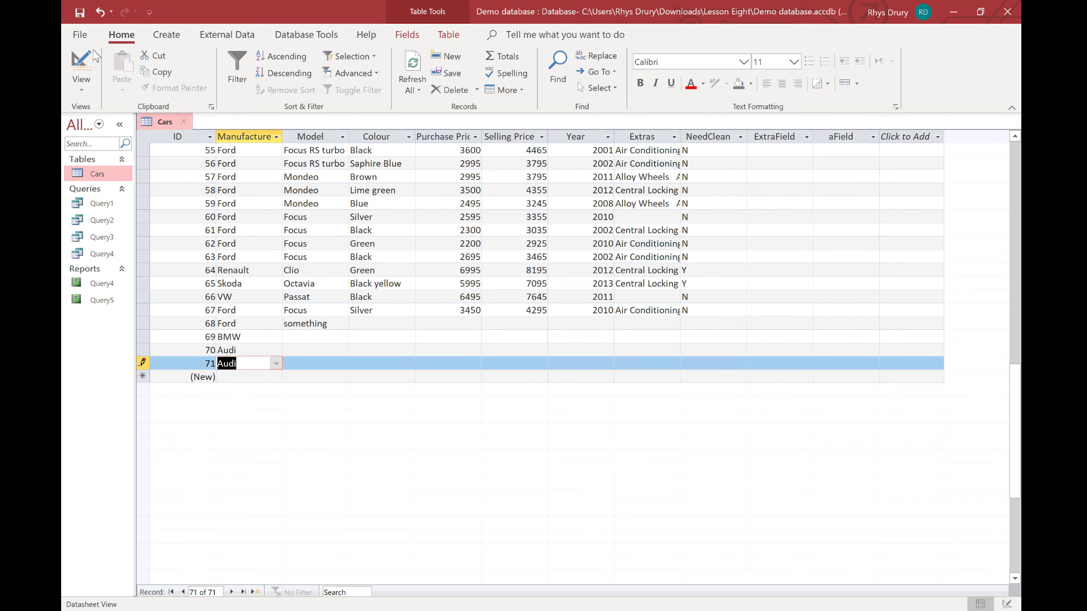
click(82, 64)
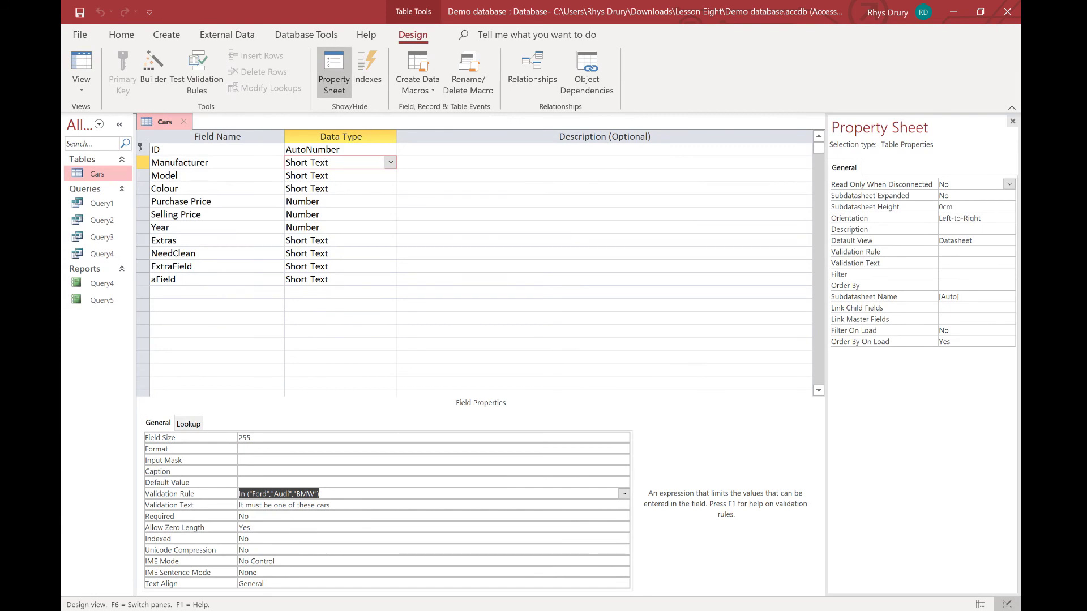
- Give NeedClean the validation rule "Y" Or "N" and validation text 'Needsclean needs to be Y or N'
click(305, 254)
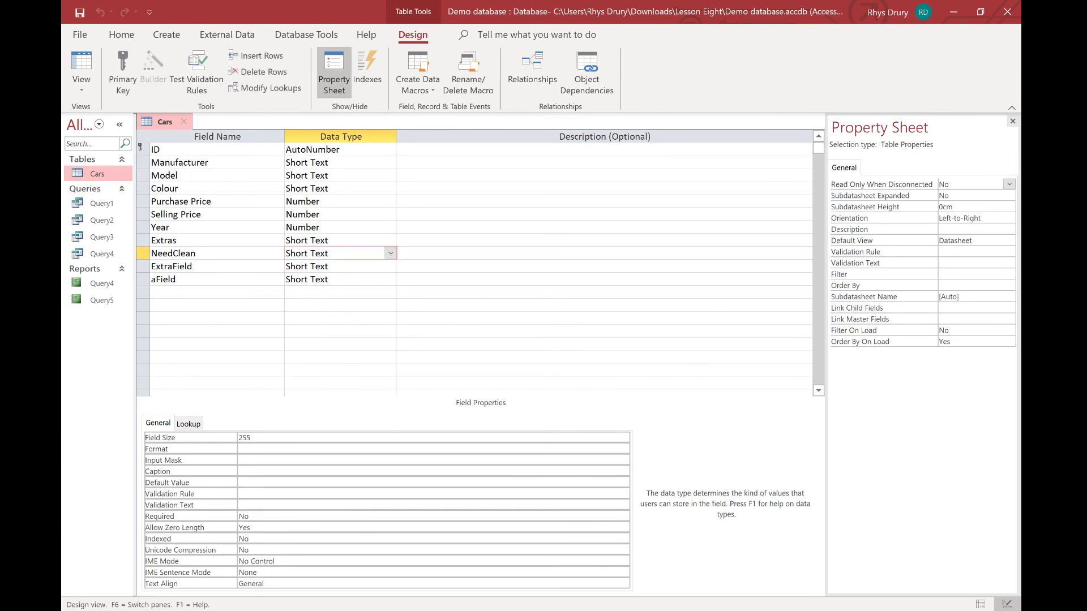
click(306, 493)
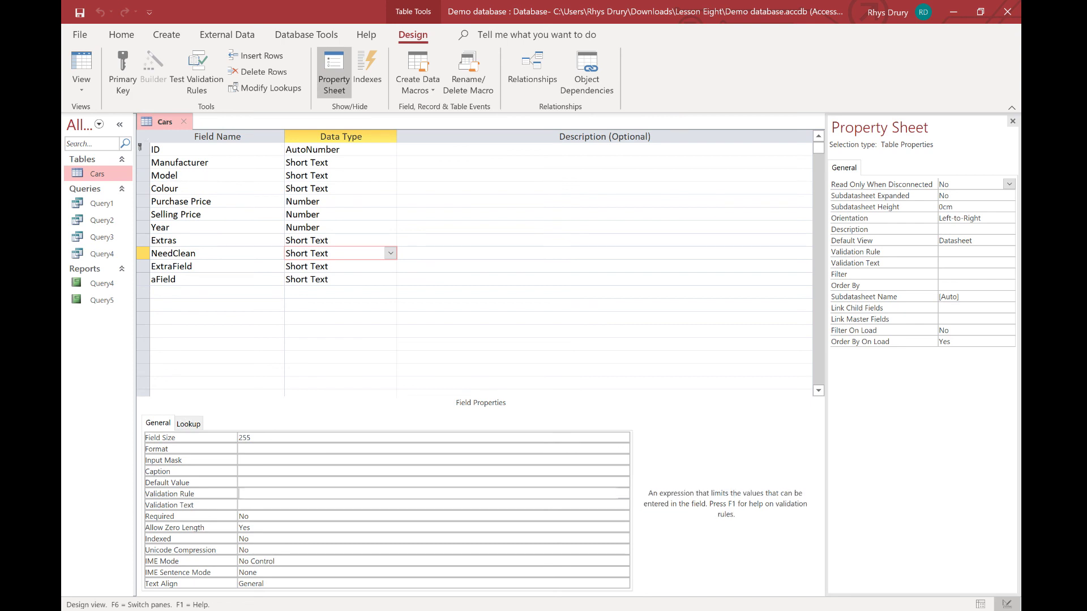
text(Y or Now()
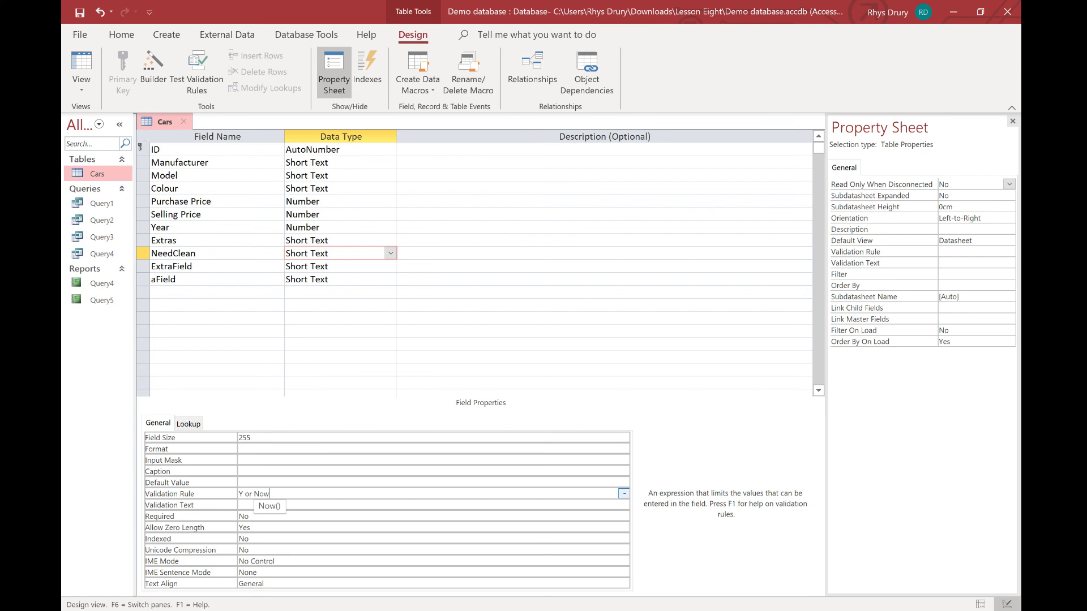
key(BackSpace)
key(BackSpace)
key(Escape)
key(Return)
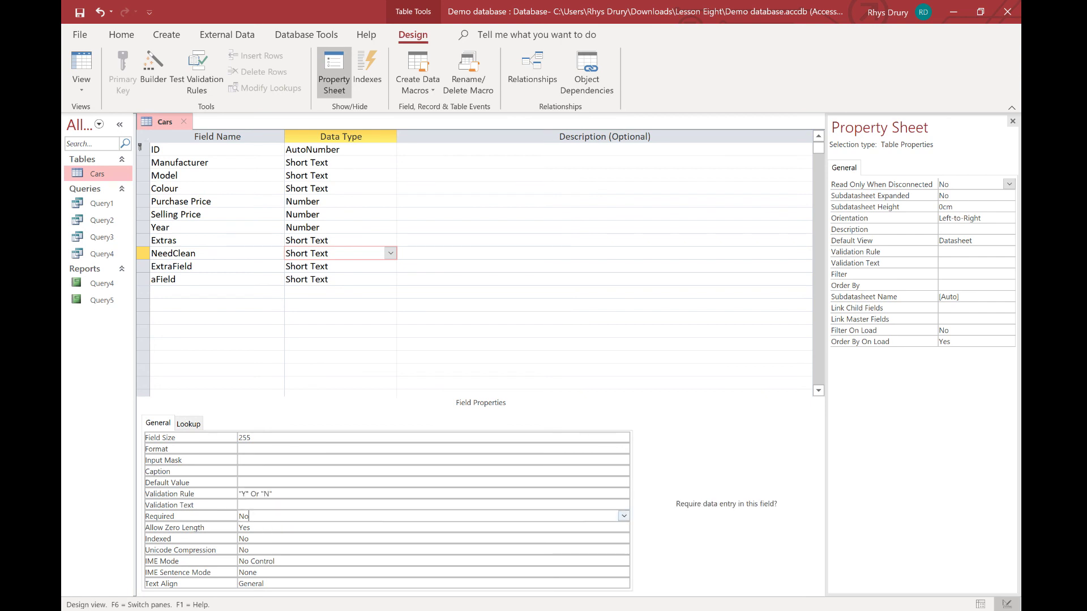
click(433, 505)
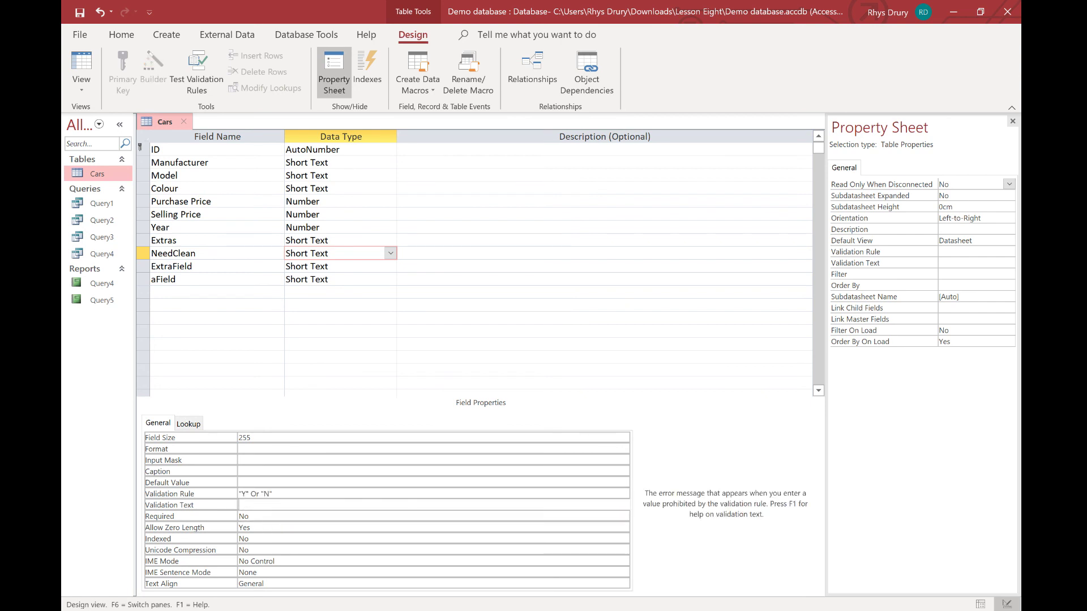
text(C)
text(Needsclean nee)
text(ds to be Y)
text( or N)
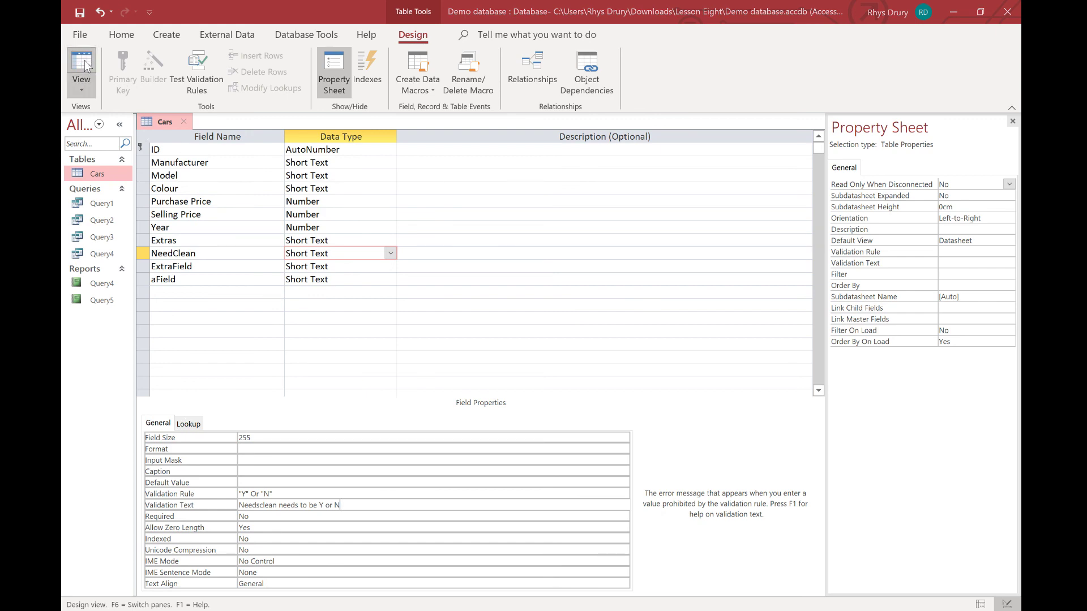
- Save the Cars design and accept the data-integrity prompts to keep the NeedClean rule
click(84, 60)
click(511, 356)
click(505, 354)
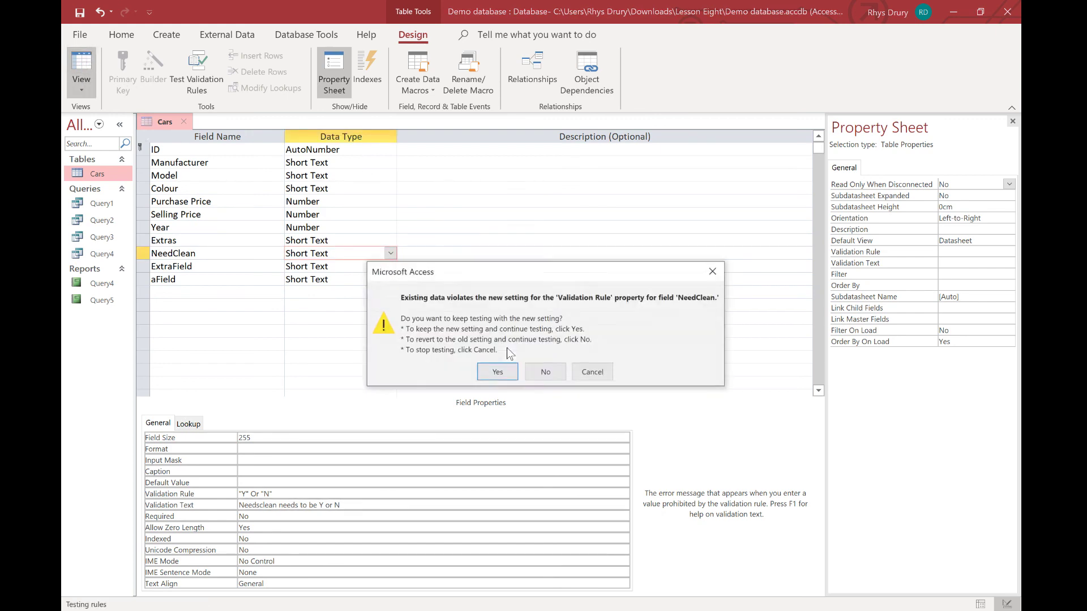
click(497, 372)
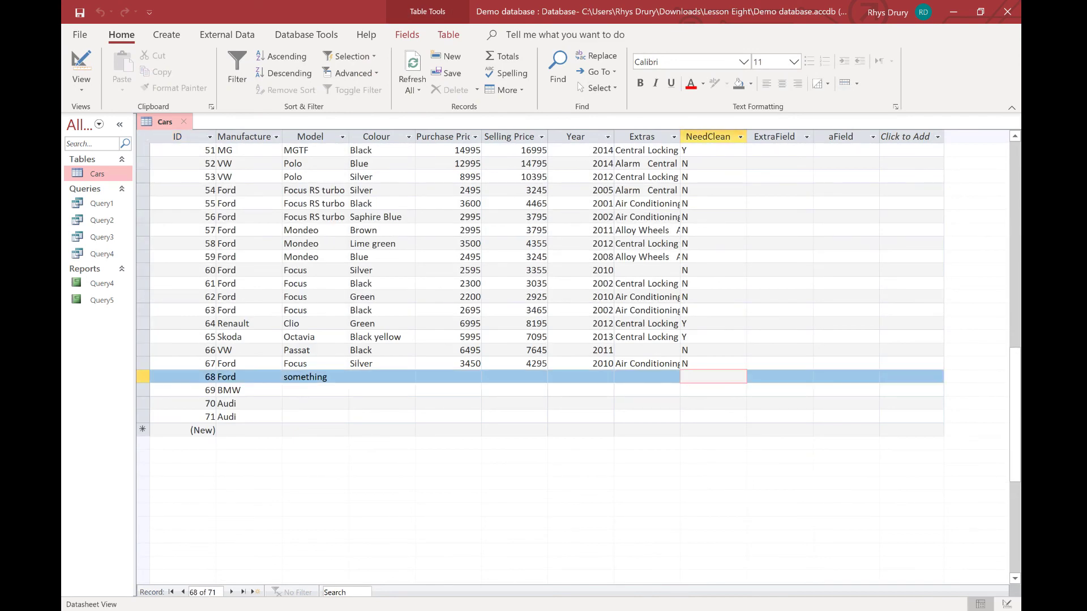
- Test YES in record 68's NeedClean, dismiss the error, cancel the entry, return to design view
text(YES)
click(764, 380)
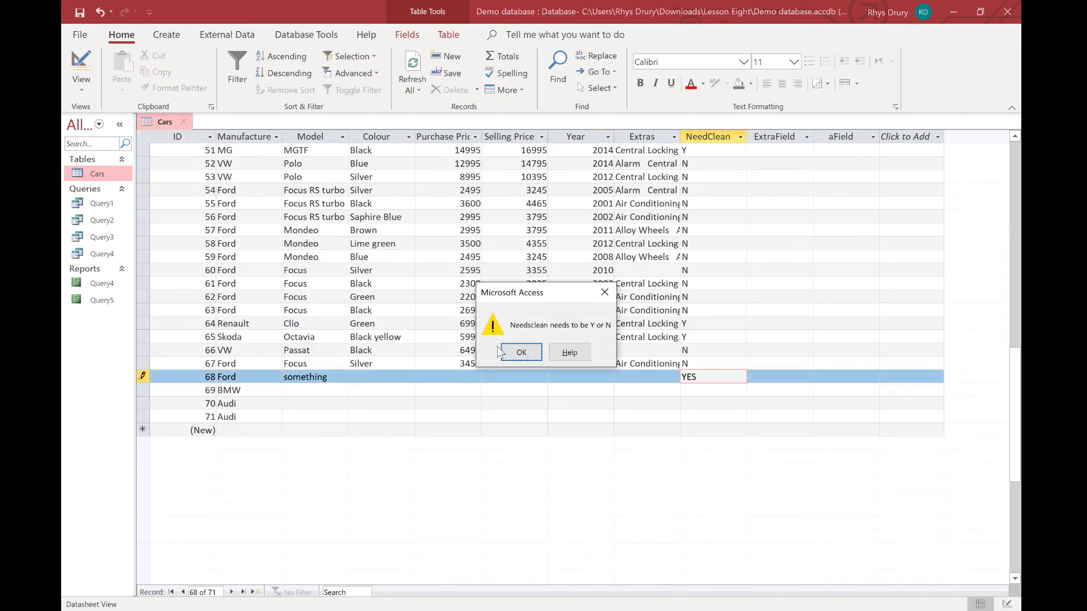
click(521, 352)
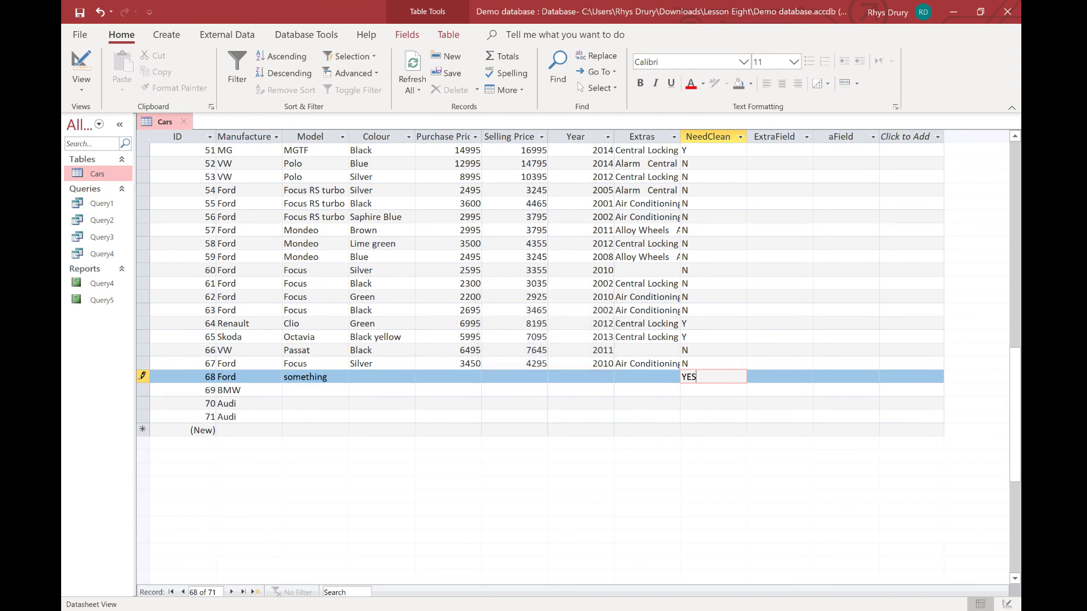
click(81, 71)
click(517, 352)
key(Escape)
click(81, 70)
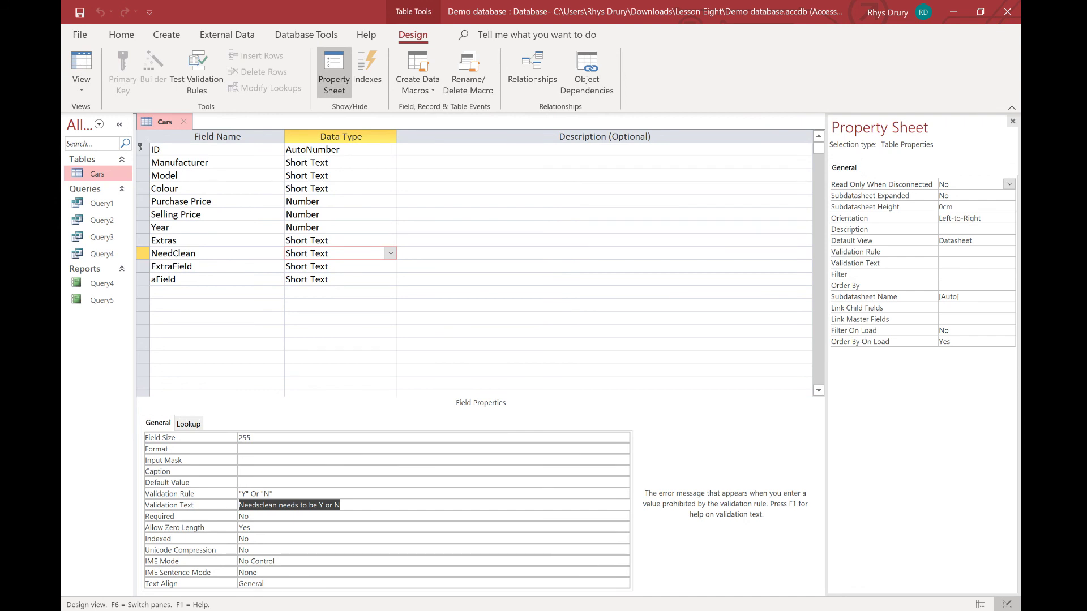
key(Up)
key(Up)
key(Up)
key(Up)
key(Up)
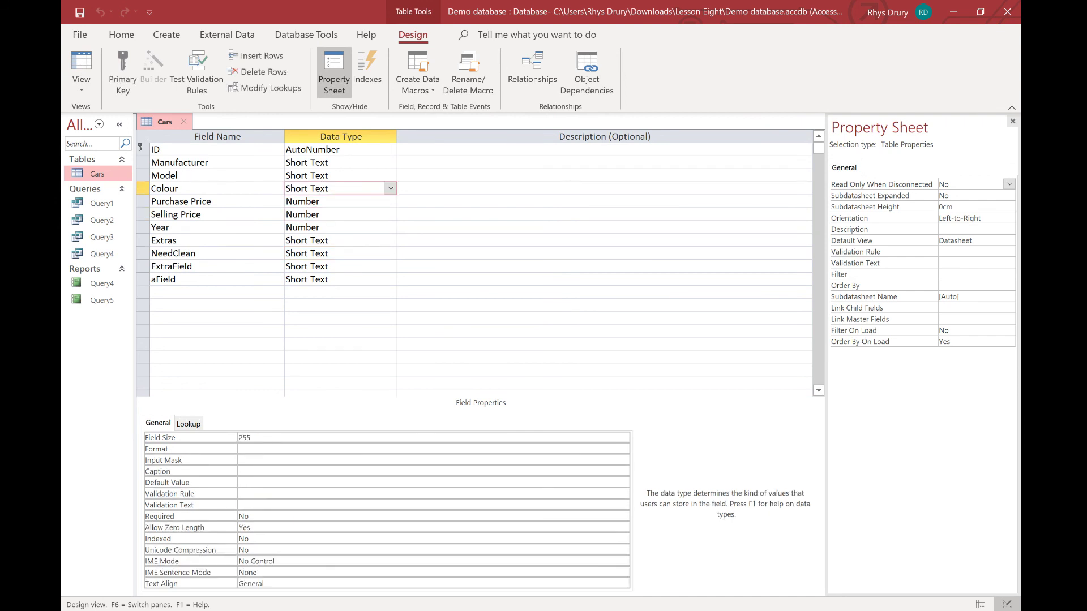
key(Up)
key(Up)
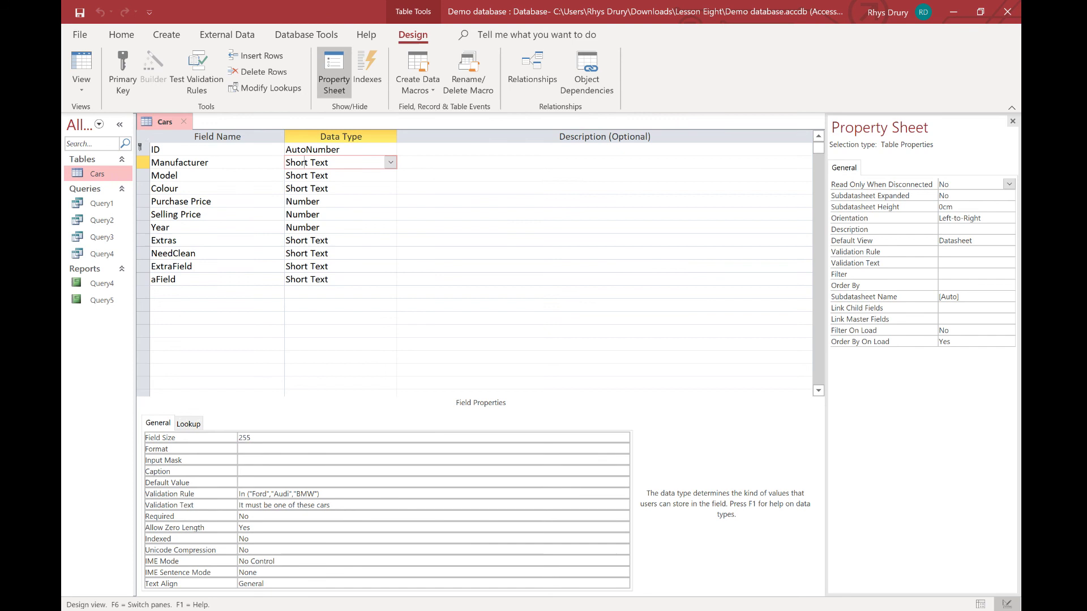
click(305, 253)
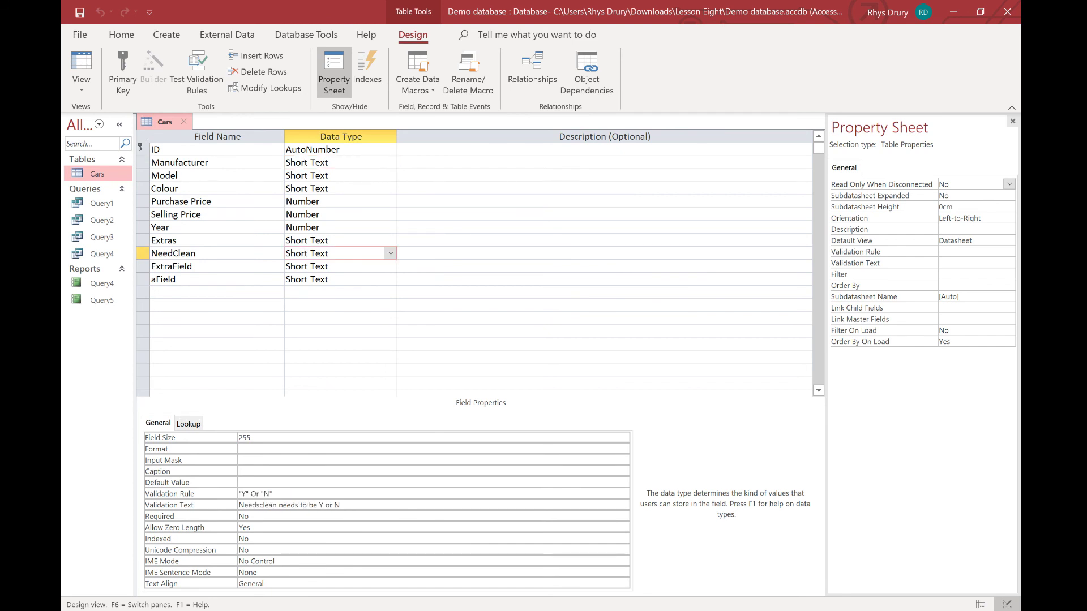
click(316, 176)
click(339, 162)
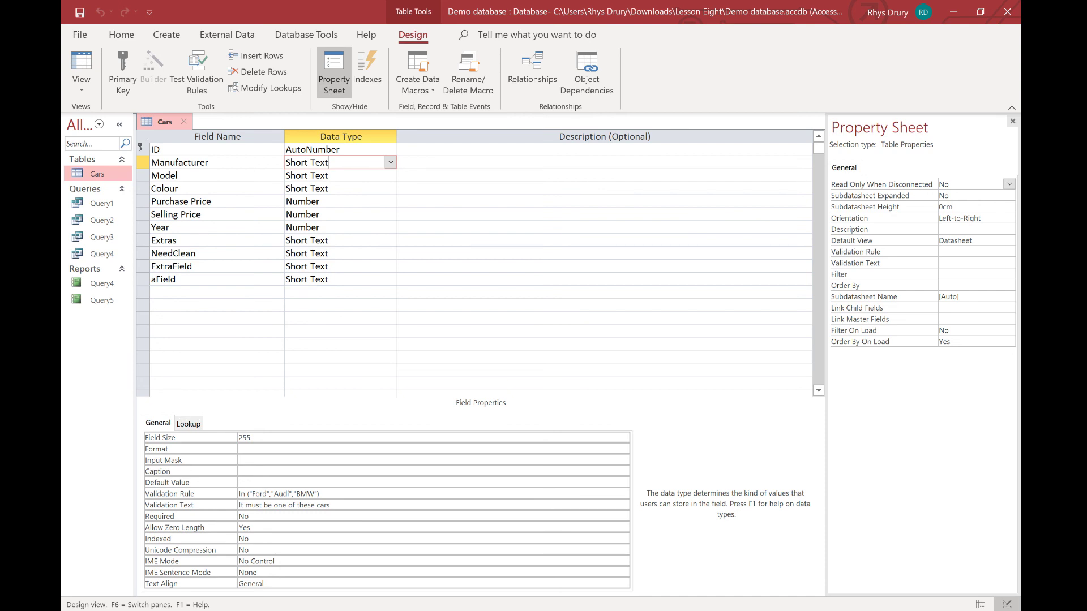
click(604, 343)
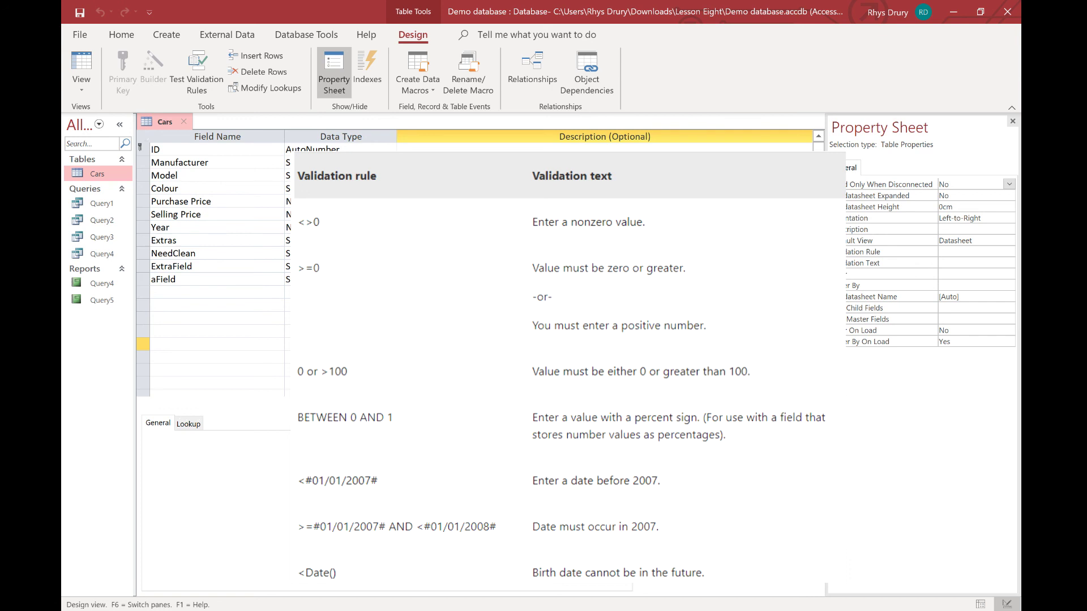
- Select the Year field to display its <2021 validation rule and future-year message
click(338, 227)
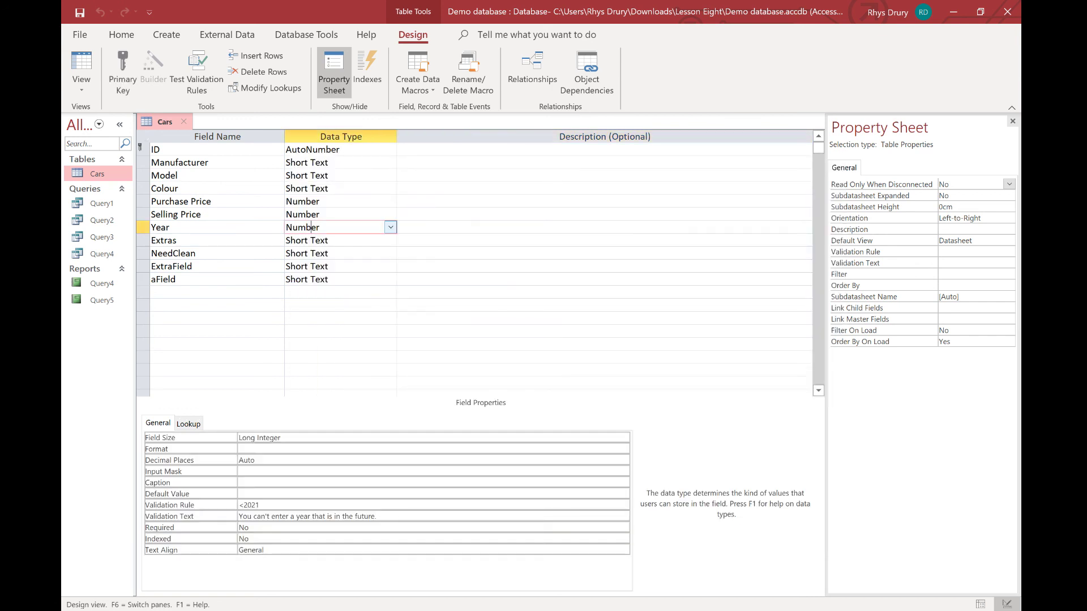